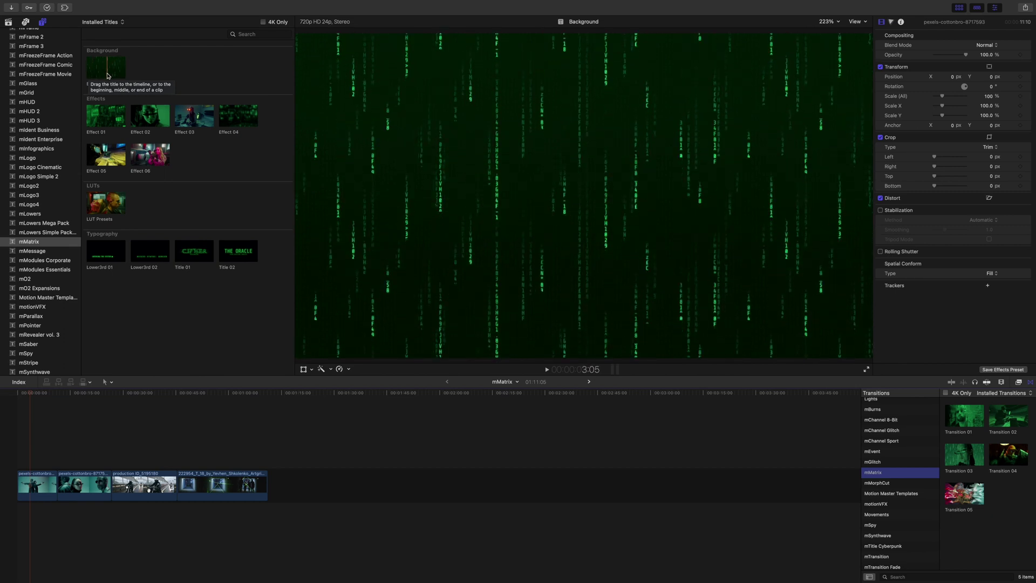
# Append the mMatrix Background title to the end of the storyline and select the new clip
pyautogui.click(108, 75)
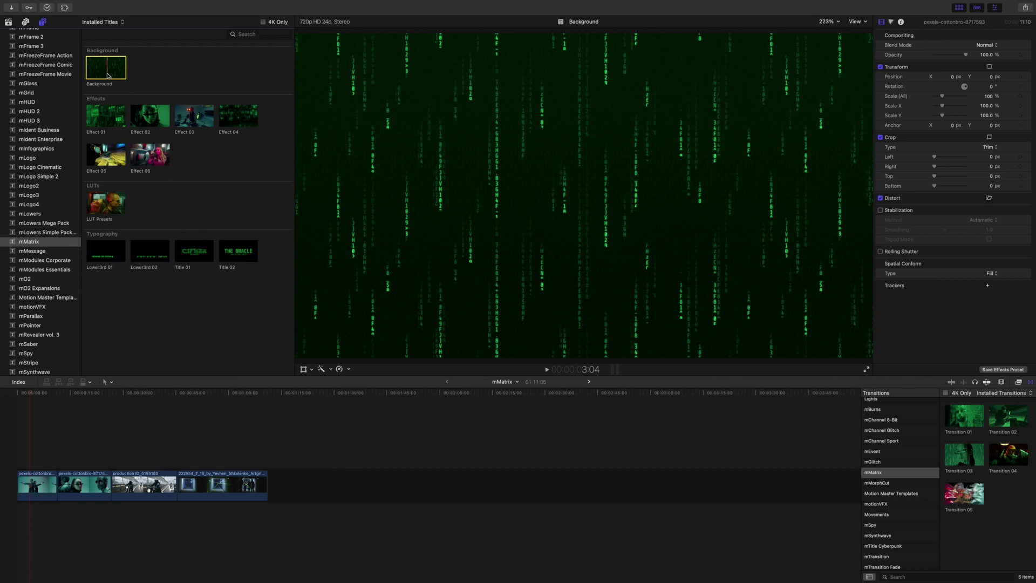
pyautogui.press('e')
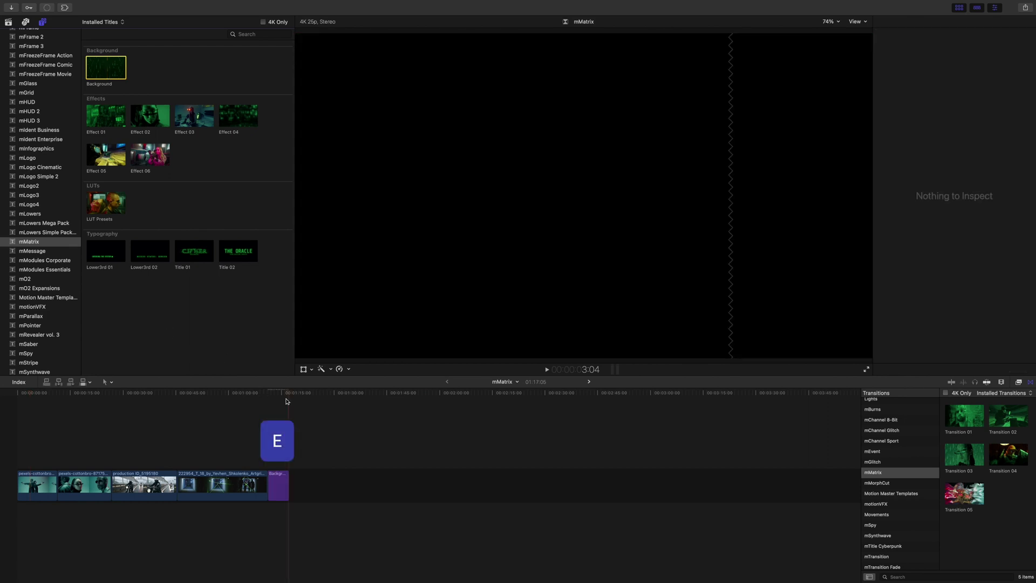
pyautogui.click(289, 395)
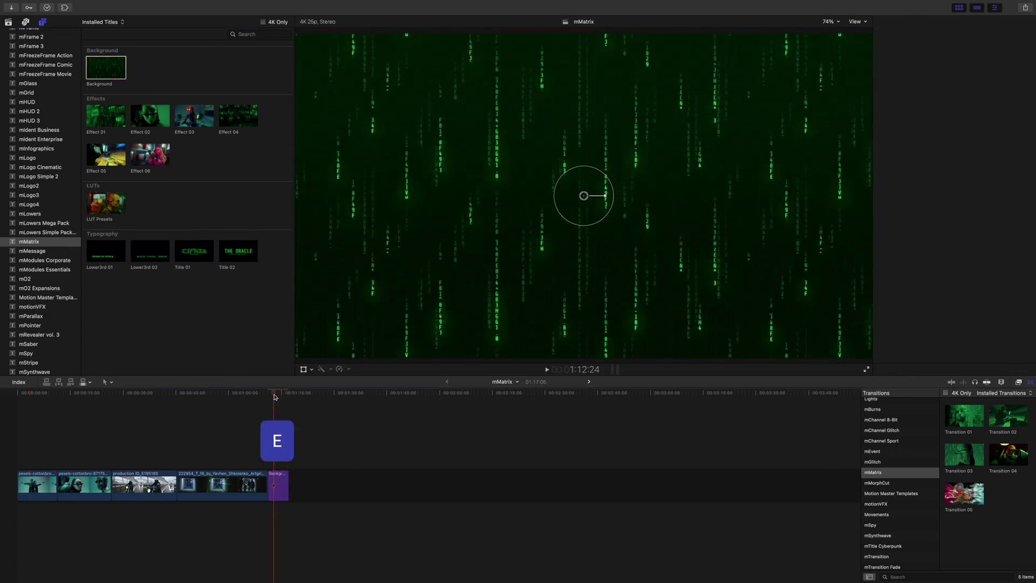
pyautogui.click(278, 487)
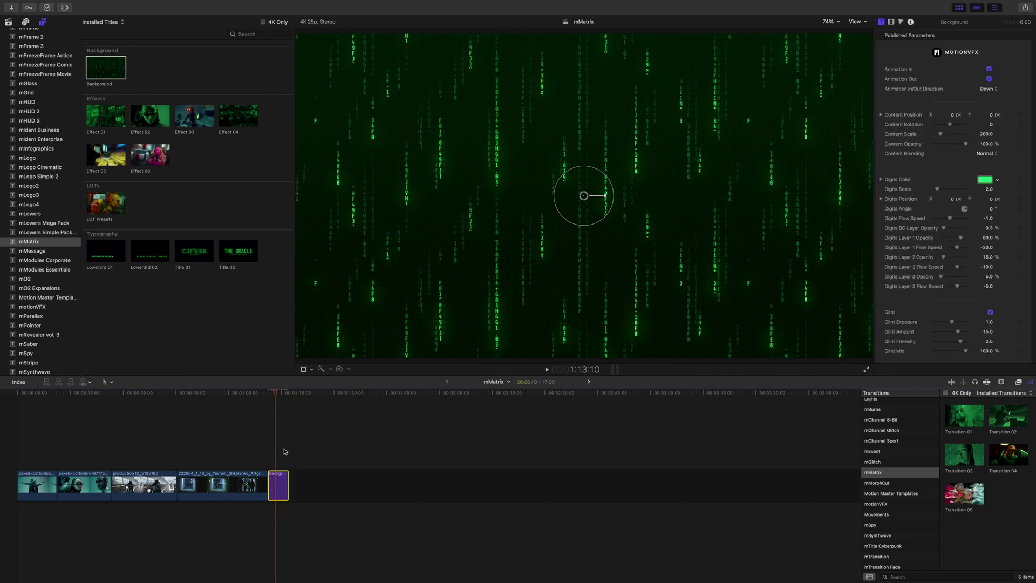
# Try shrinking and moving the matrix image in the viewer, then undo back to full size
pyautogui.click(566, 175)
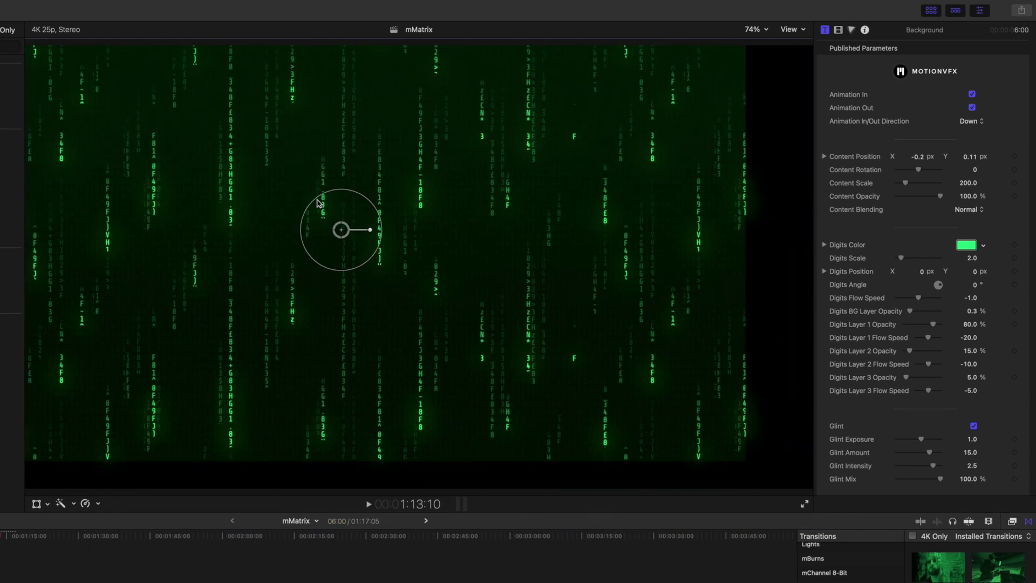
pyautogui.moveTo(318, 203); pyautogui.dragTo(192, 244)
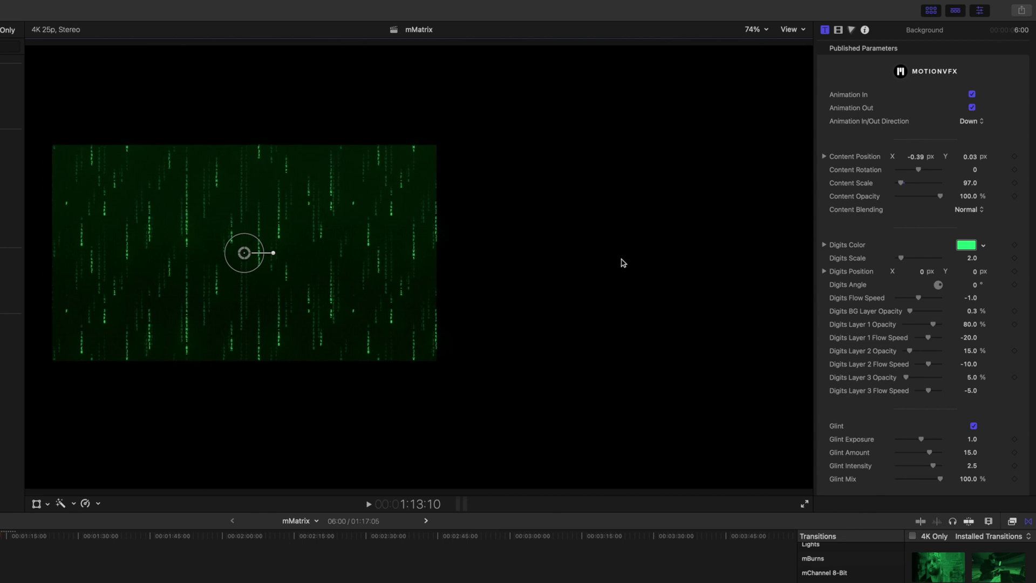
pyautogui.press('super+z')
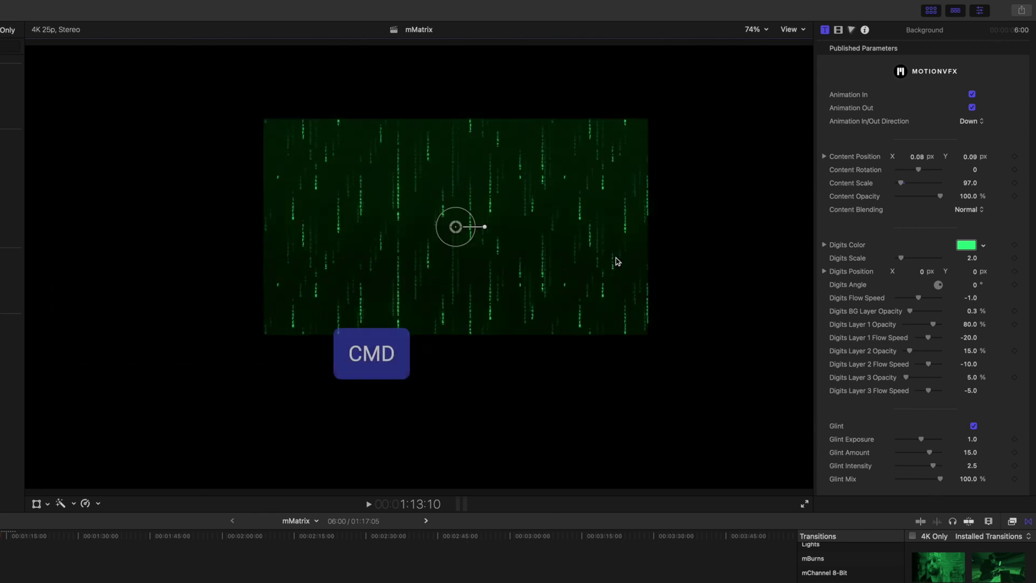
pyautogui.press('super+z')
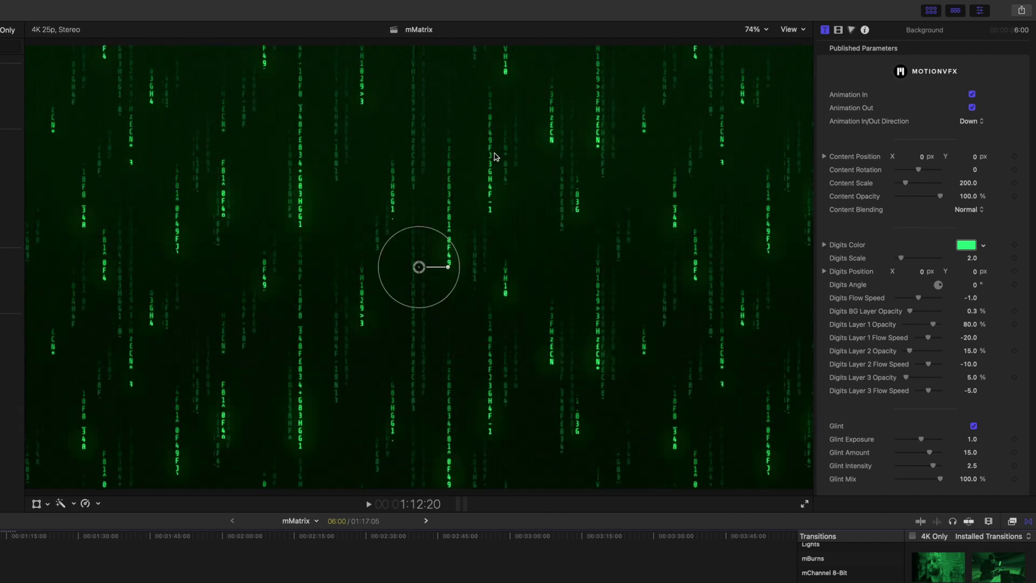
# Set the Background title's Animation In/Out Direction to Up and preview it backward and forward
pyautogui.click(978, 121)
pyautogui.click(969, 136)
pyautogui.press('j')
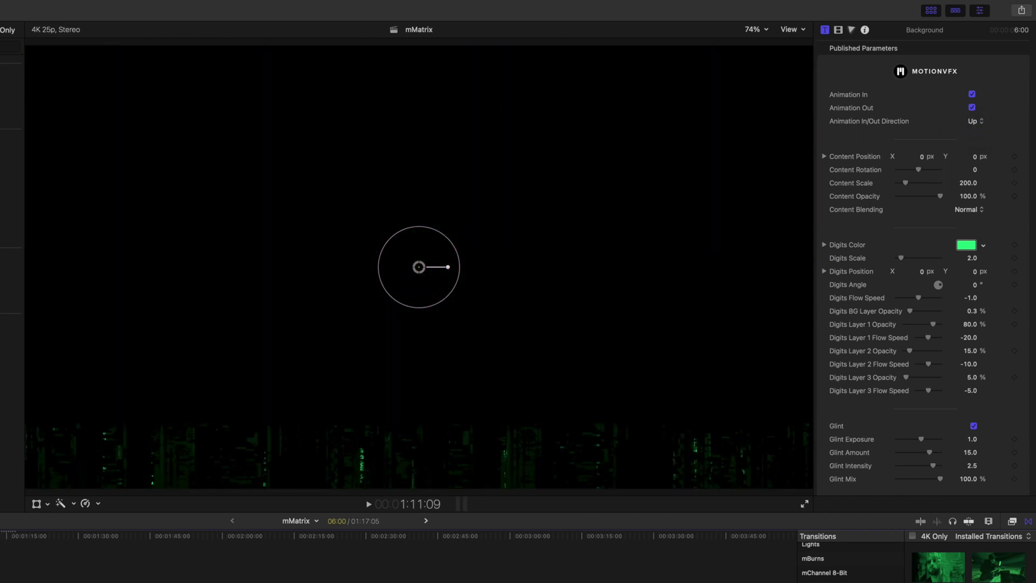
pyautogui.press('l')
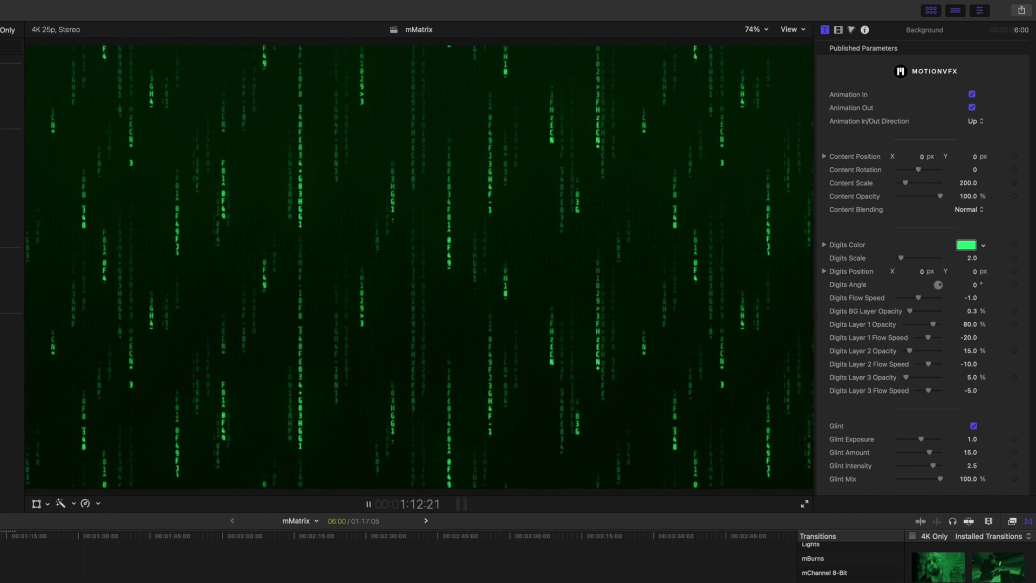
pyautogui.press('k')
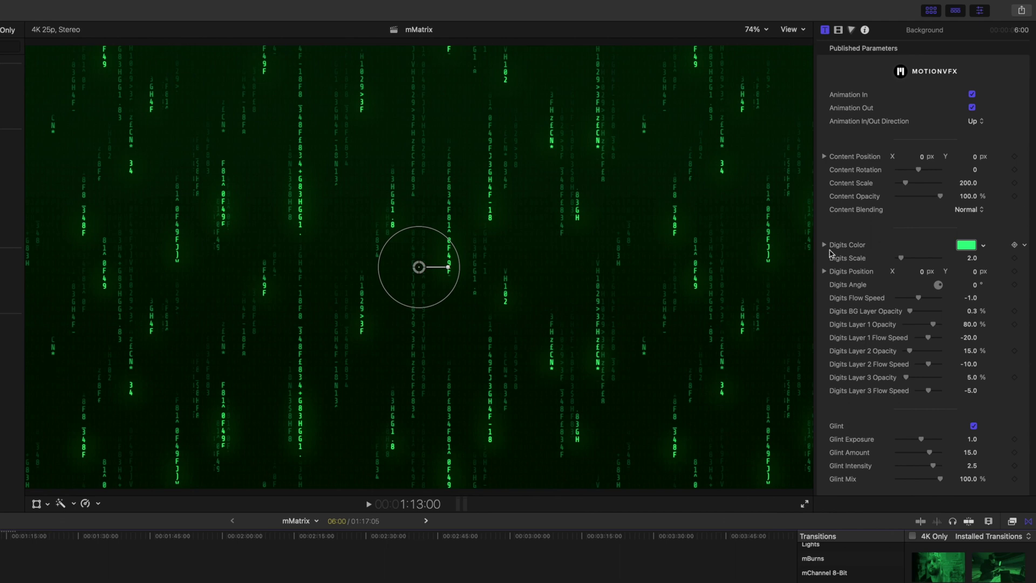
pyautogui.click(967, 248)
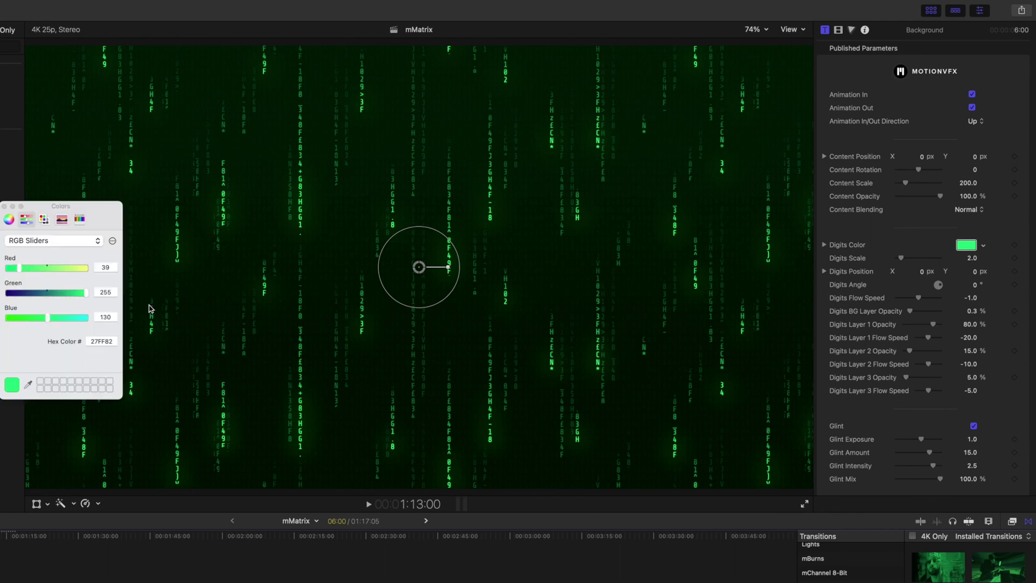
pyautogui.moveTo(103, 204); pyautogui.dragTo(750, 236)
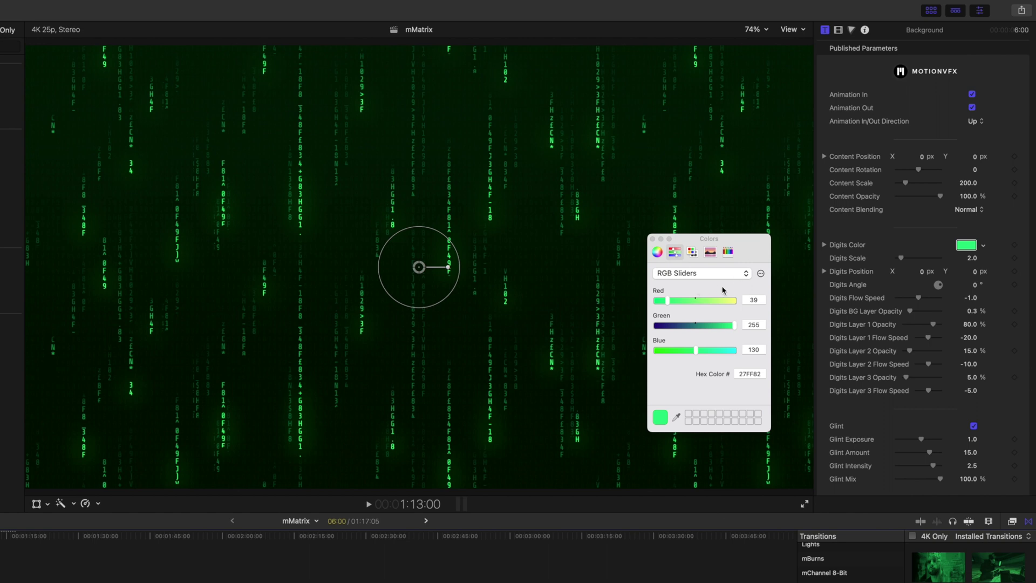
pyautogui.click(658, 254)
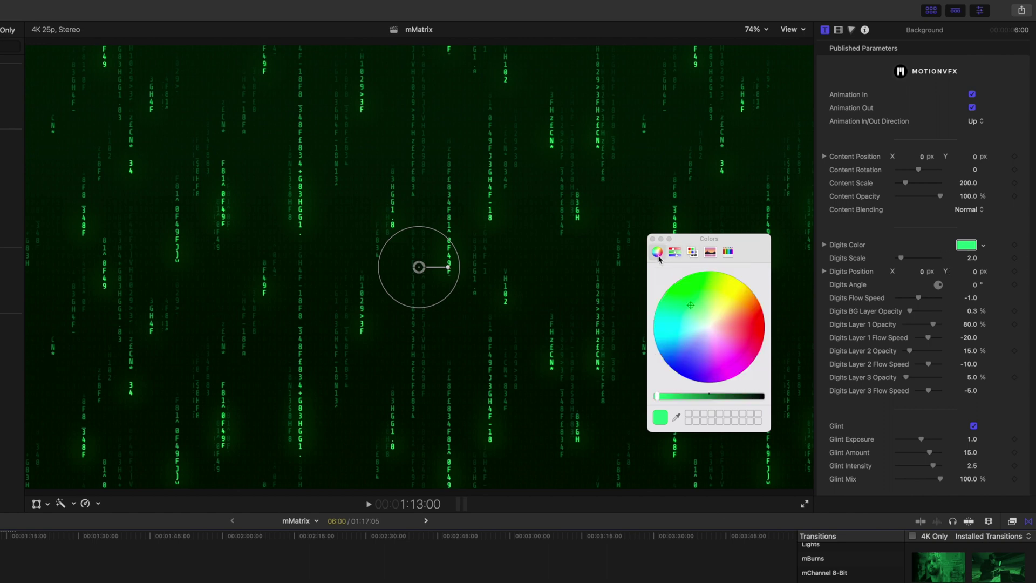
pyautogui.moveTo(687, 312); pyautogui.dragTo(725, 332)
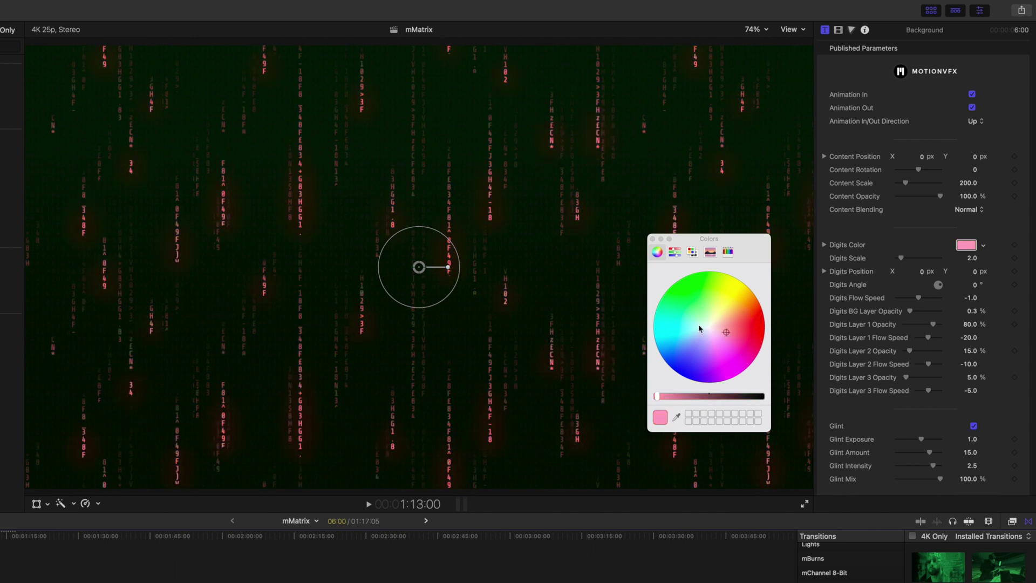
pyautogui.press('super+z')
pyautogui.click(652, 240)
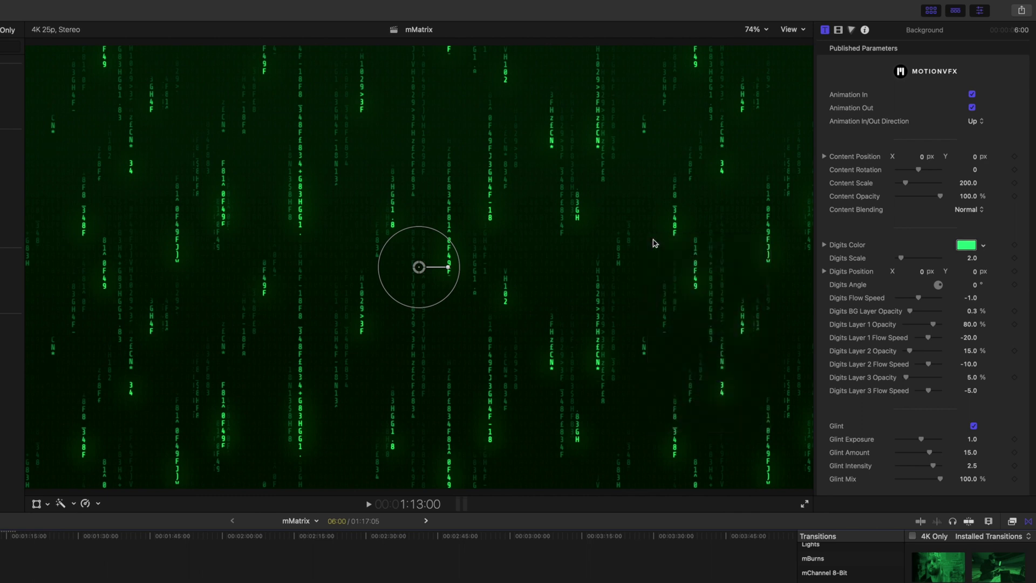
pyautogui.scroll(-1, 861, 273)
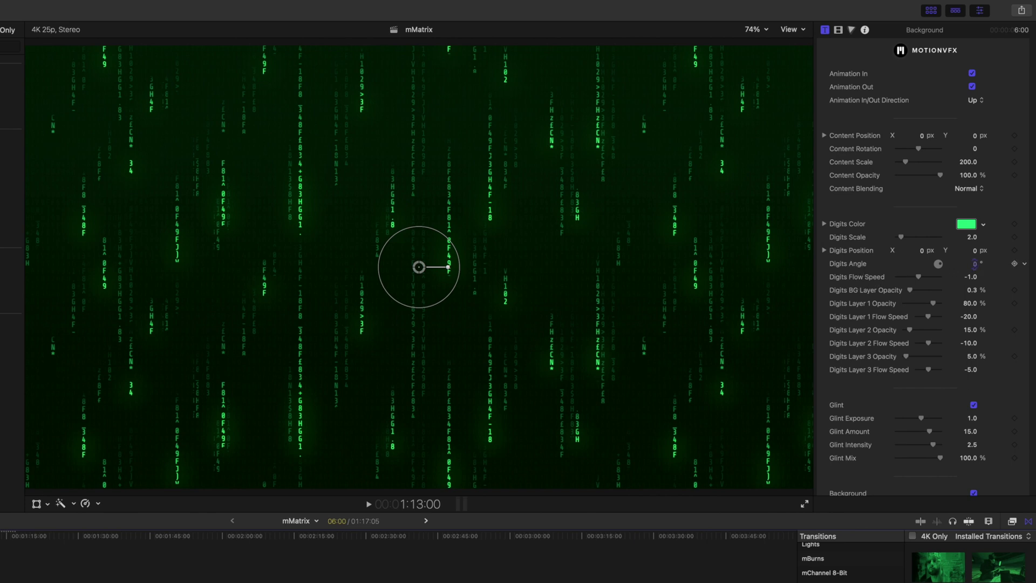
pyautogui.moveTo(974, 264); pyautogui.dragTo(974, 265)
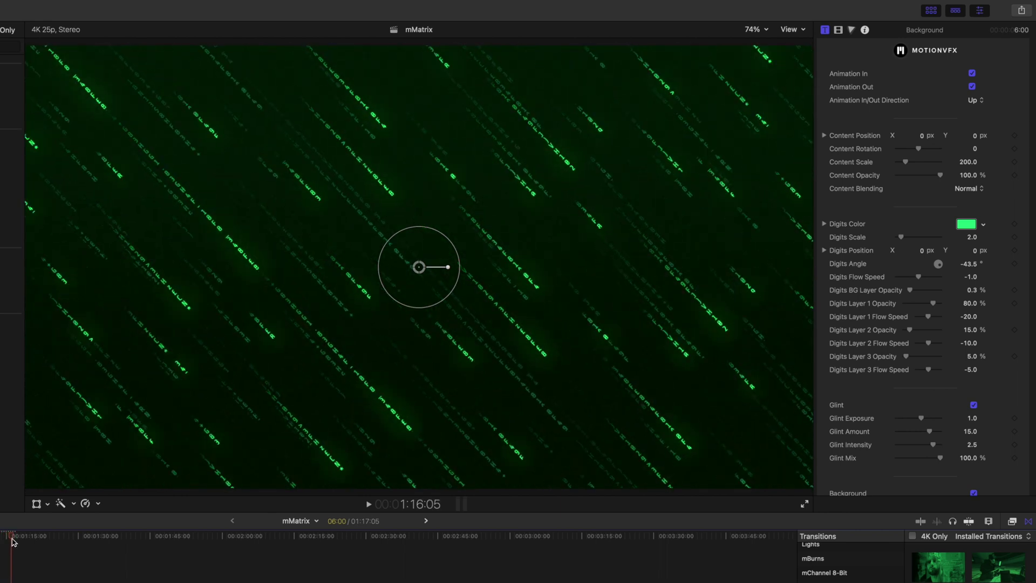
pyautogui.press('super+z')
pyautogui.scroll(-2, 859, 396)
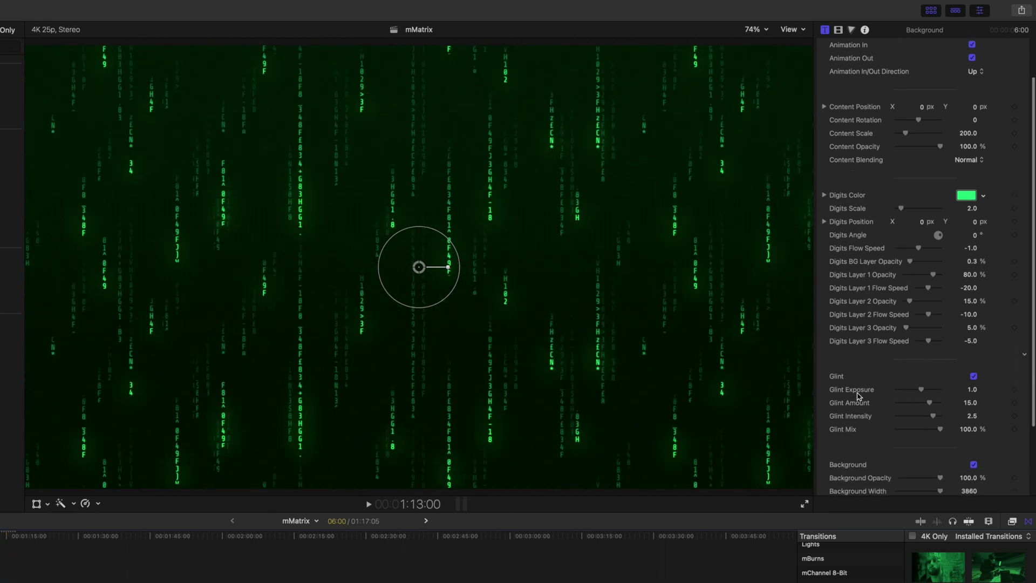
pyautogui.scroll(-3, 859, 396)
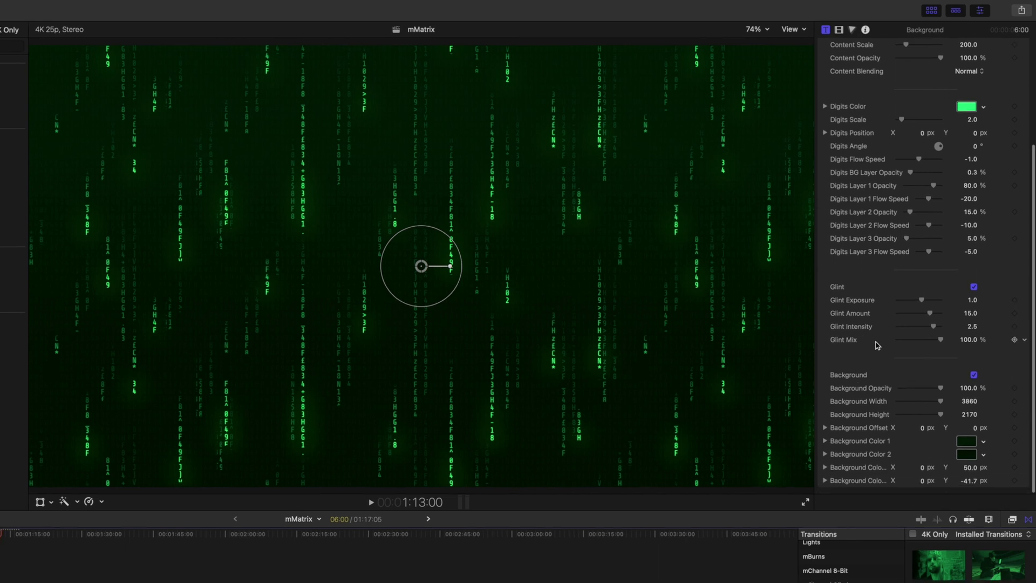
pyautogui.scroll(5, 877, 346)
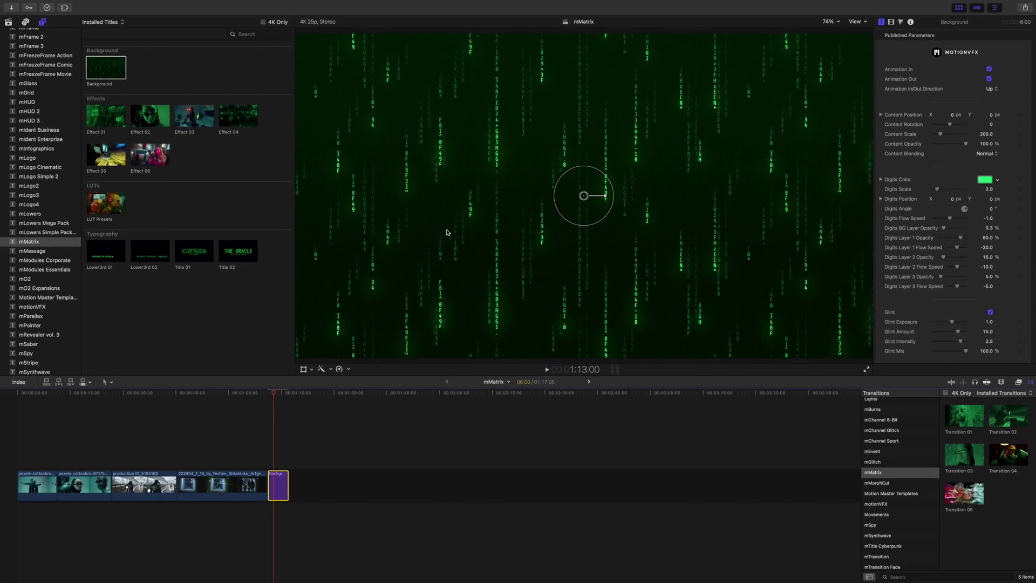
# Compare Title 02 and Title 01, then connect Title 01 CIPHER above the Background clip and play it
pyautogui.click(223, 250)
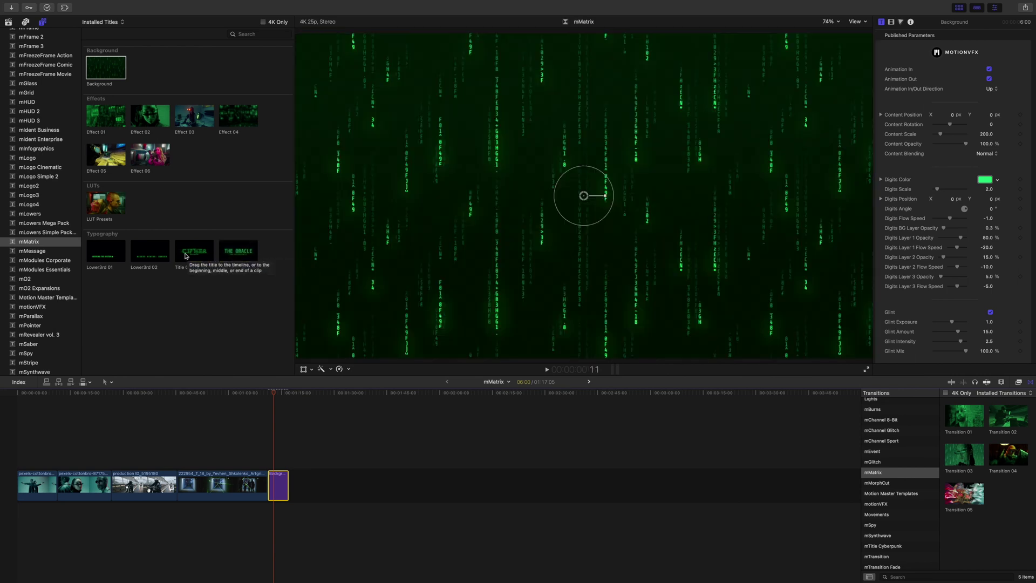
pyautogui.click(195, 253)
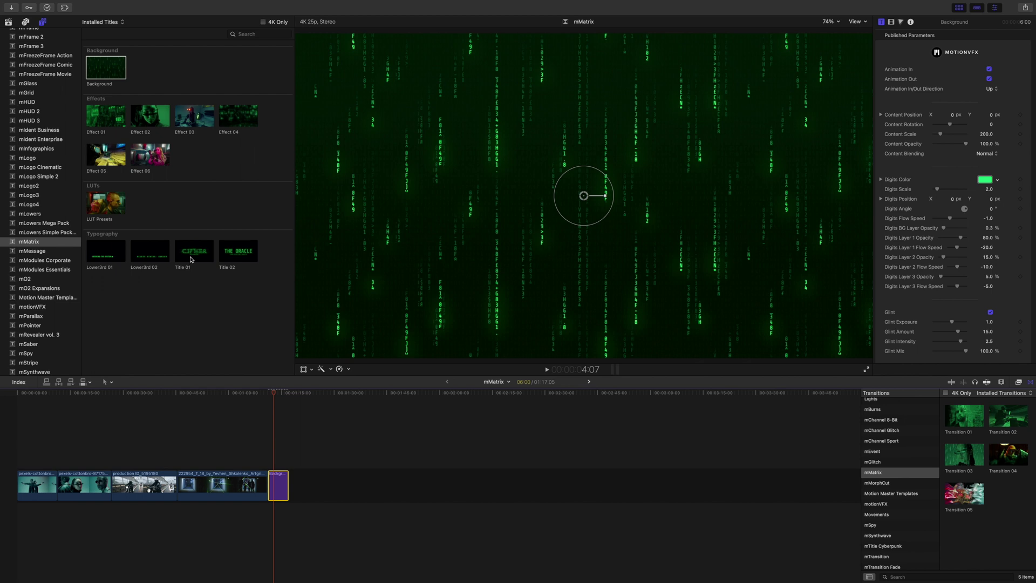
pyautogui.click(190, 259)
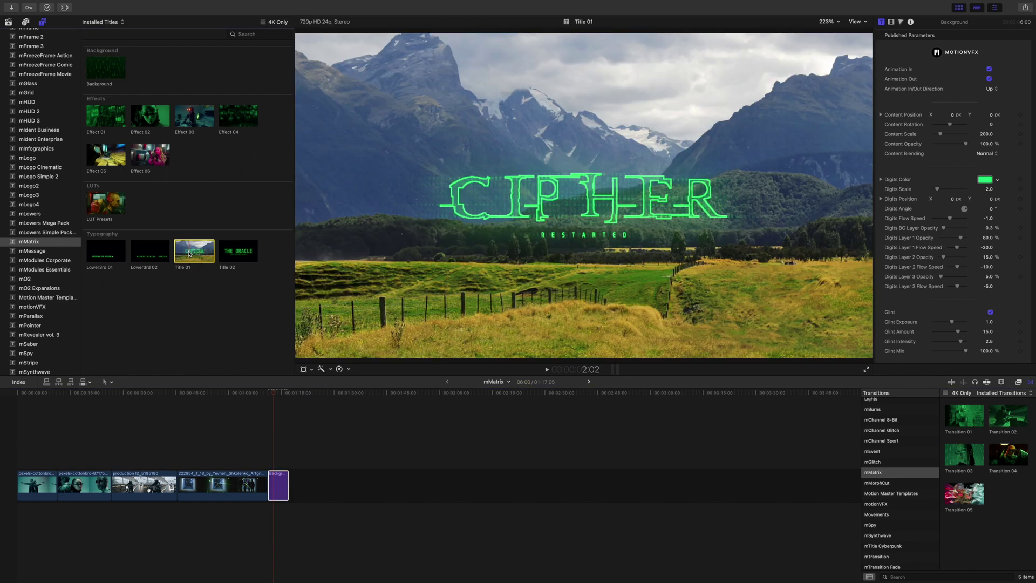
pyautogui.moveTo(190, 258); pyautogui.dragTo(276, 465)
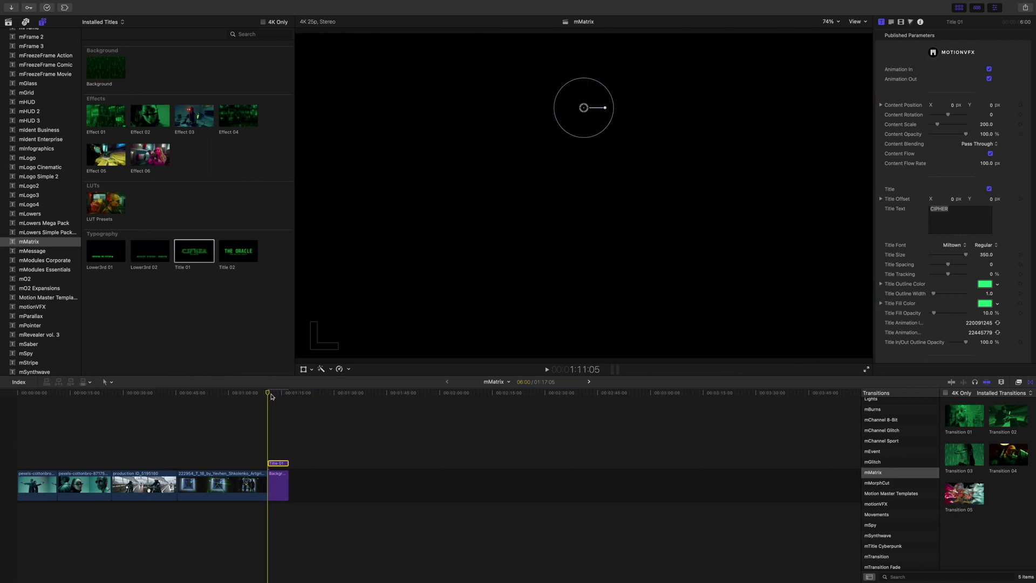
pyautogui.press('space')
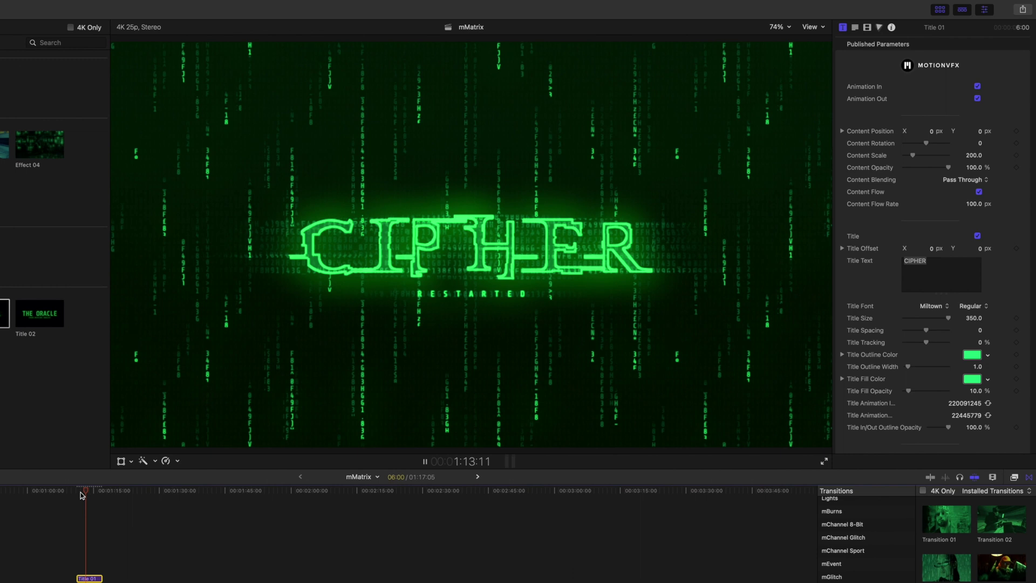
# Stop playback, try nudging the CIPHER title in the frame, and undo the move
pyautogui.press('space')
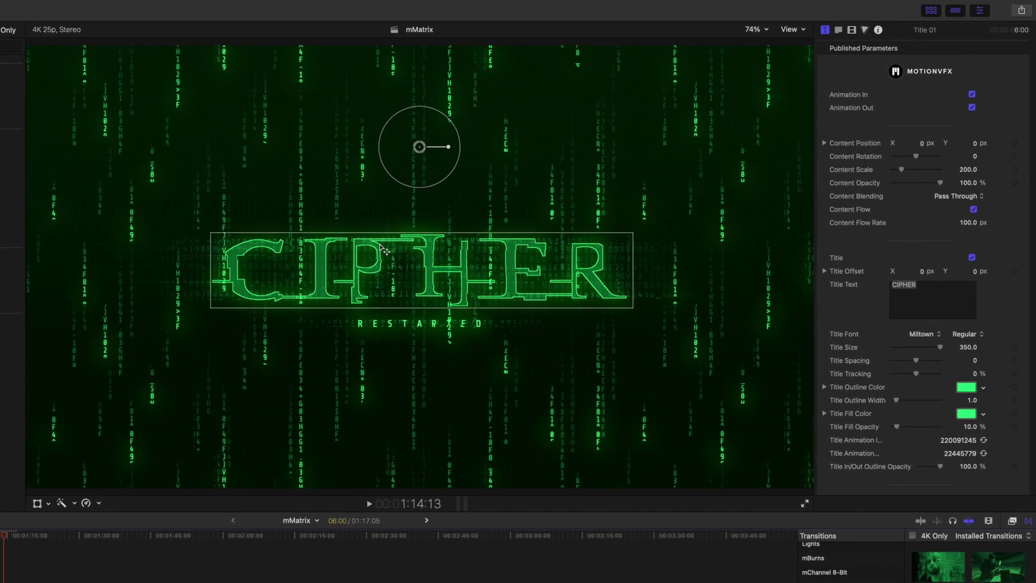
pyautogui.moveTo(418, 147); pyautogui.dragTo(390, 156)
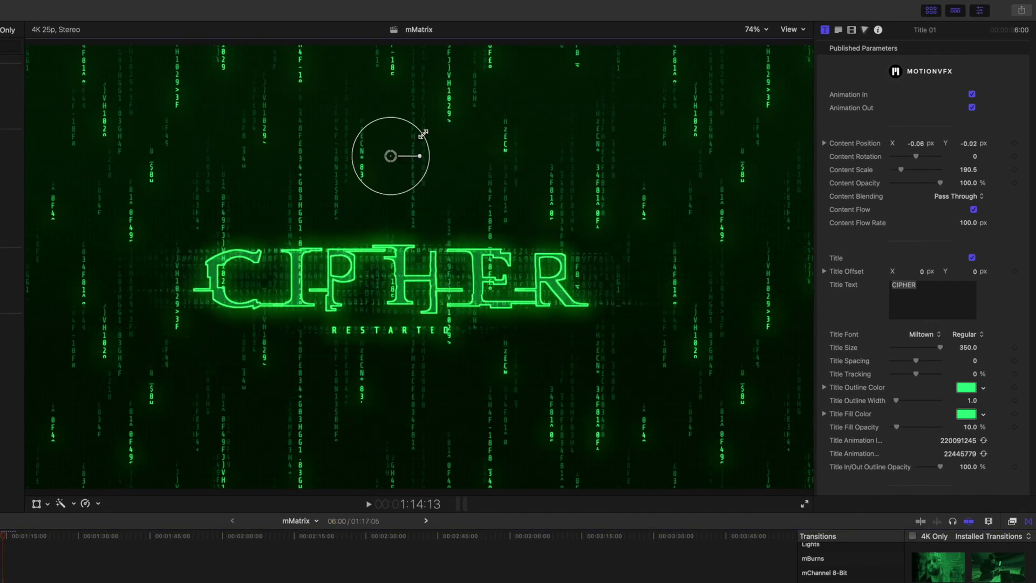
pyautogui.press('super+z')
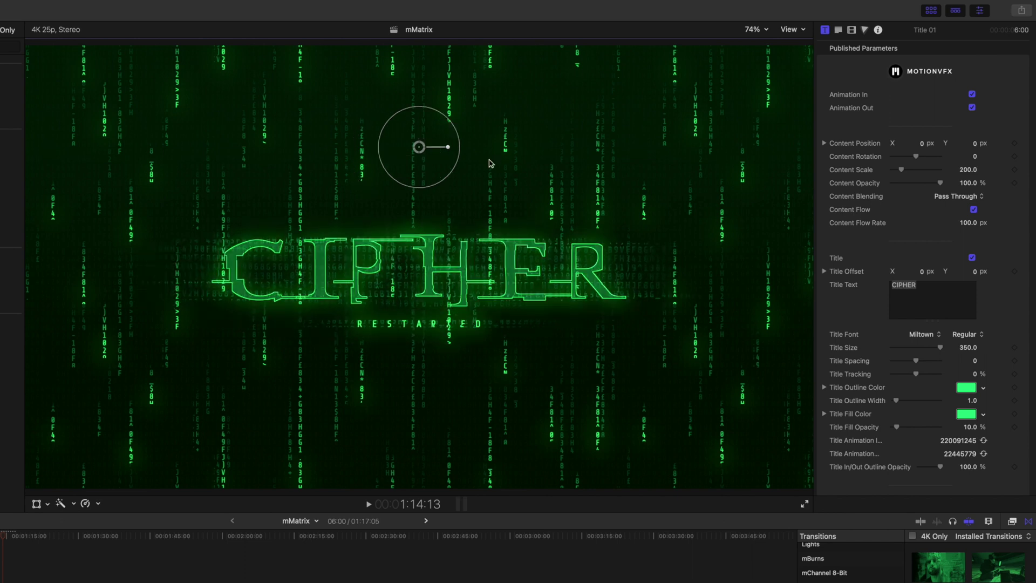
pyautogui.scroll(-2, 864, 286)
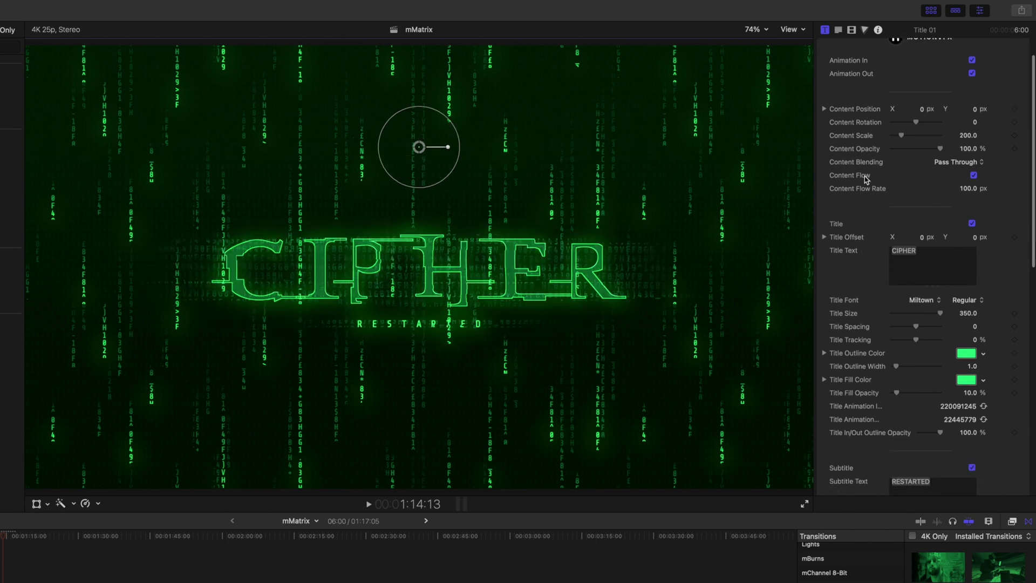
# Replace the title text CIPHER with GEORGE and the subtitle RESTARTED with IS AWESOME
pyautogui.doubleClick(928, 249)
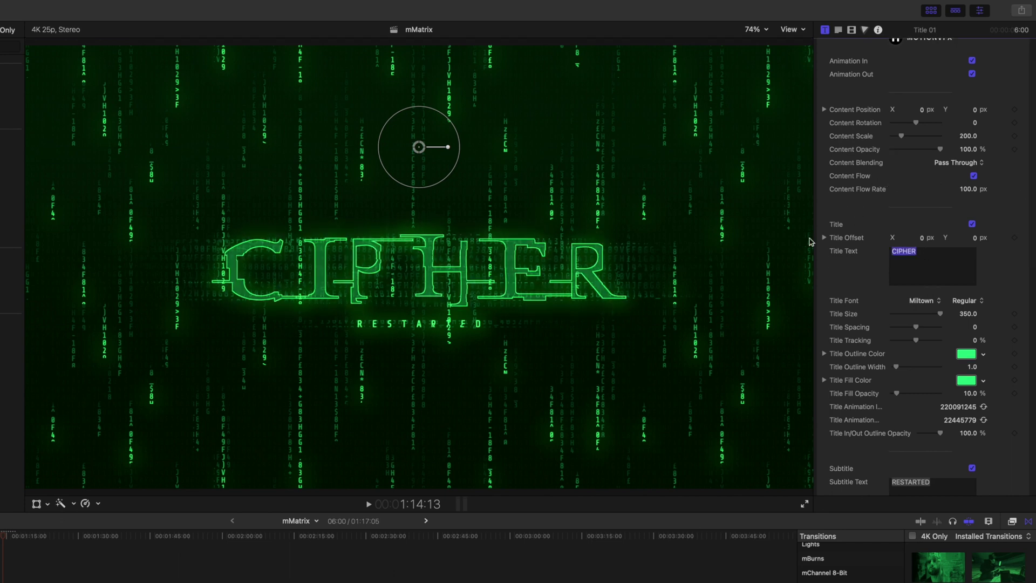
pyautogui.write('GEORGE')
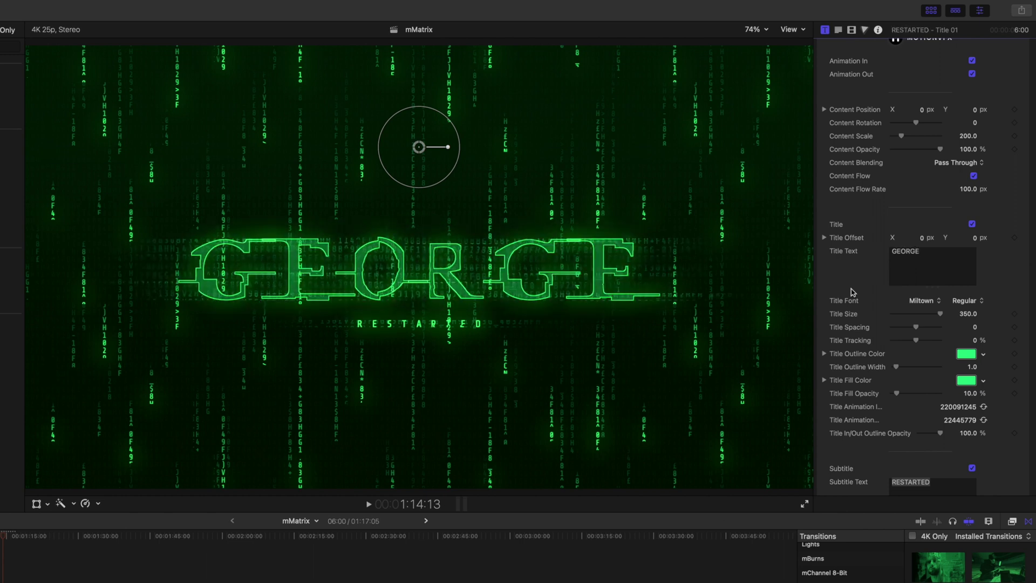
pyautogui.scroll(-3, 861, 357)
pyautogui.doubleClick(936, 420)
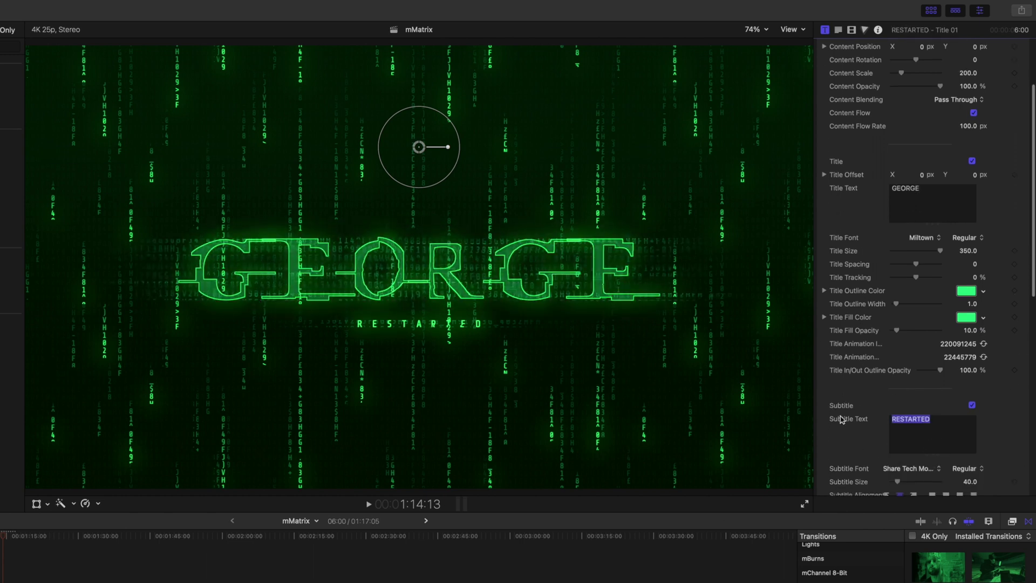
pyautogui.write('IS AWESOME')
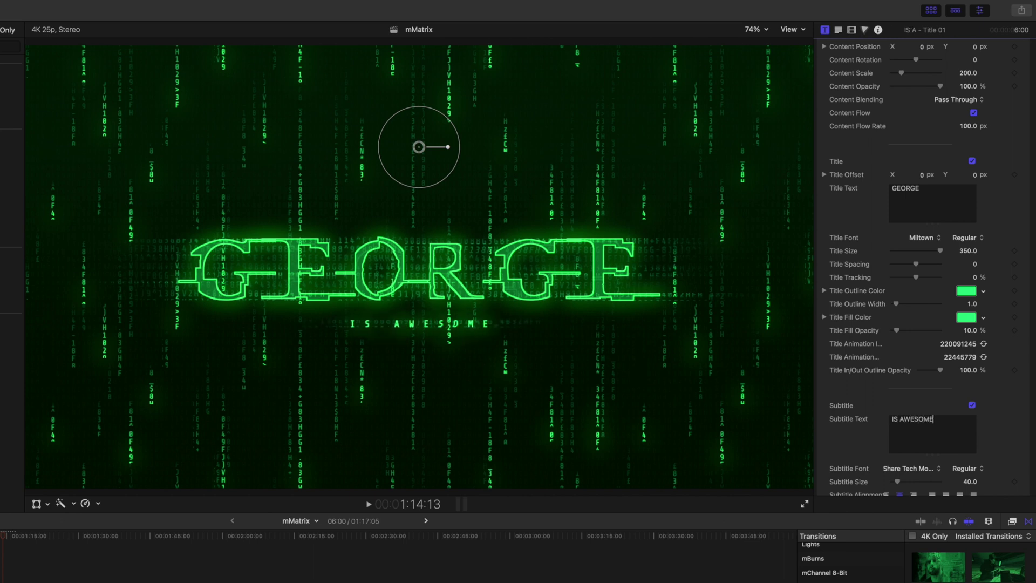
pyautogui.scroll(-3, 861, 418)
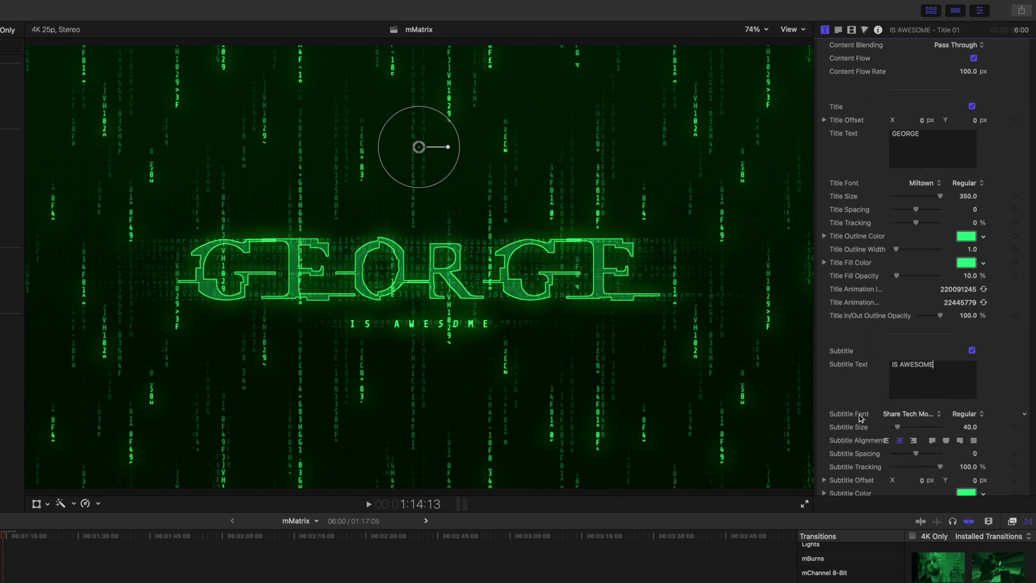
pyautogui.scroll(-2, 861, 419)
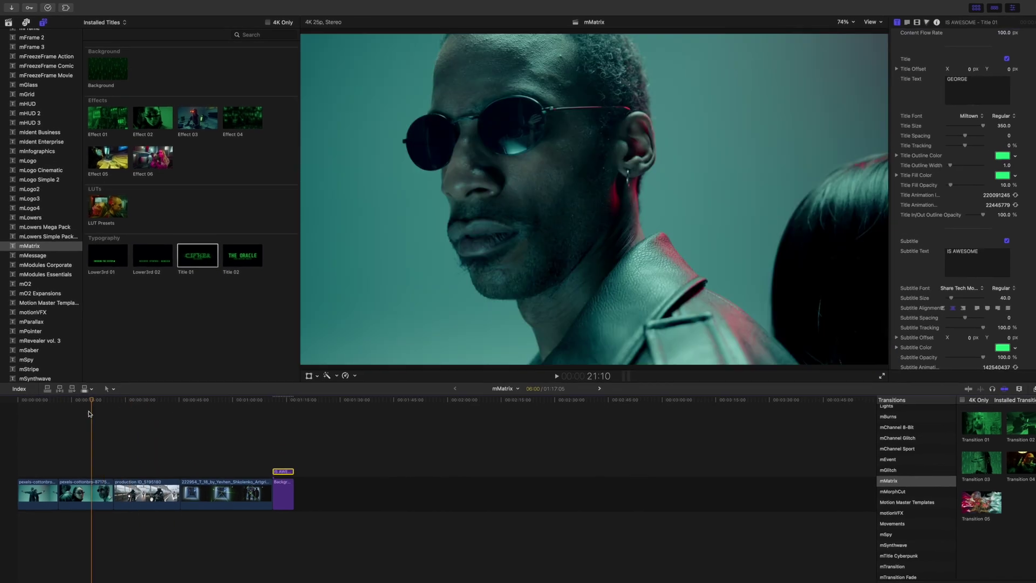
# Mark the first clip's range, connect mMatrix Effect 01 above it, and play it back
pyautogui.click(6, 412)
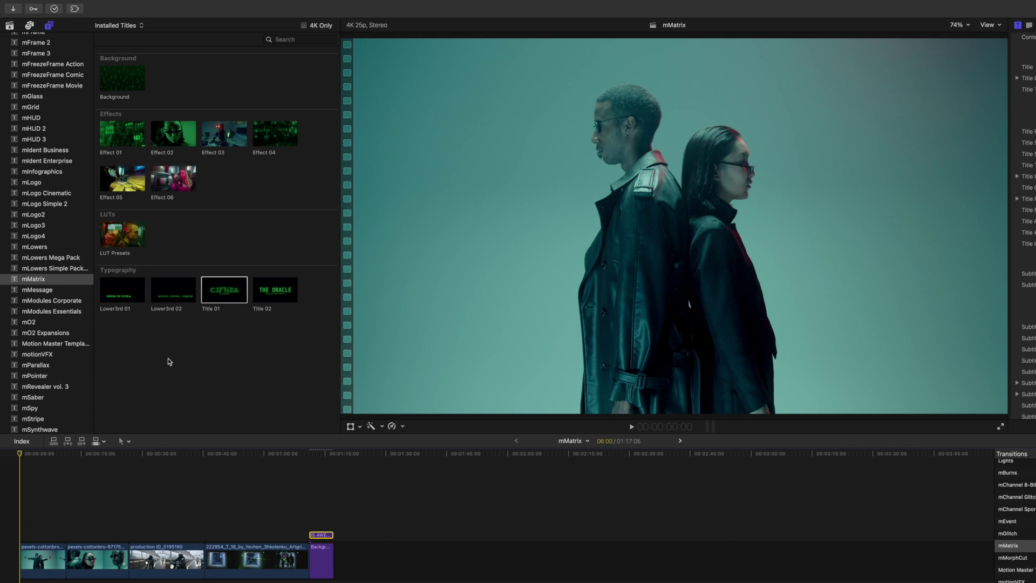
pyautogui.click(47, 565)
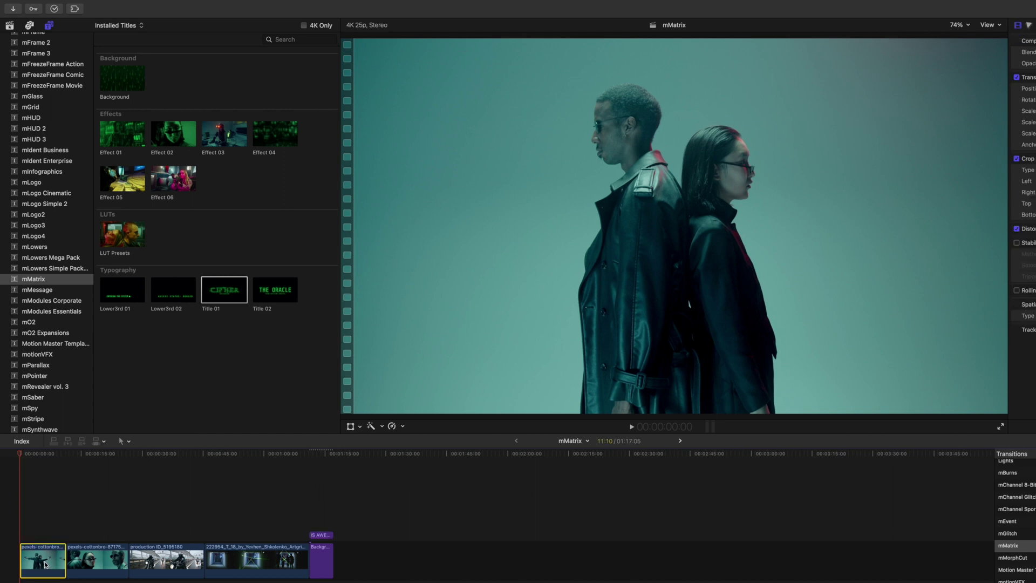
pyautogui.press('x')
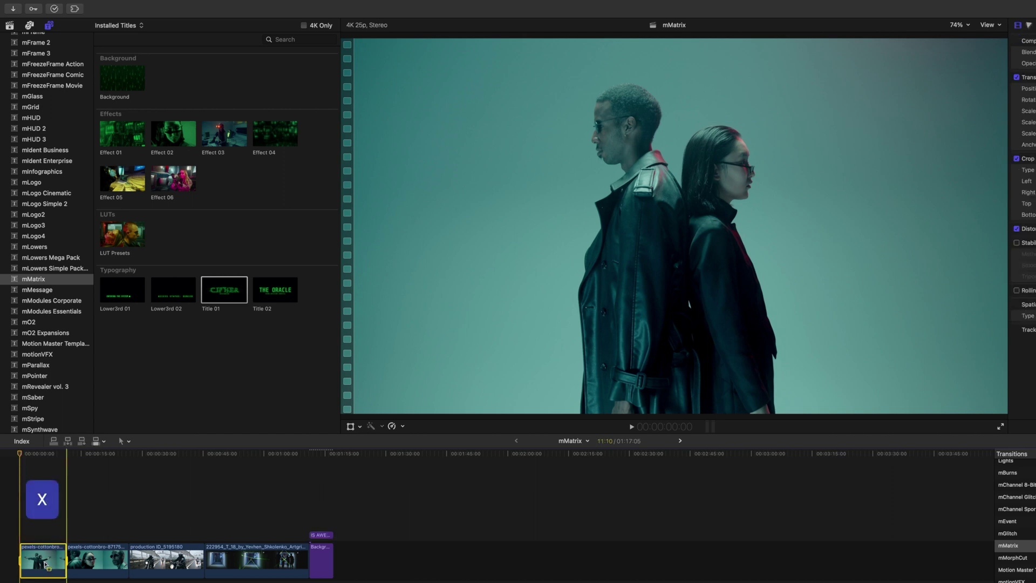
pyautogui.click(117, 136)
pyautogui.press('q')
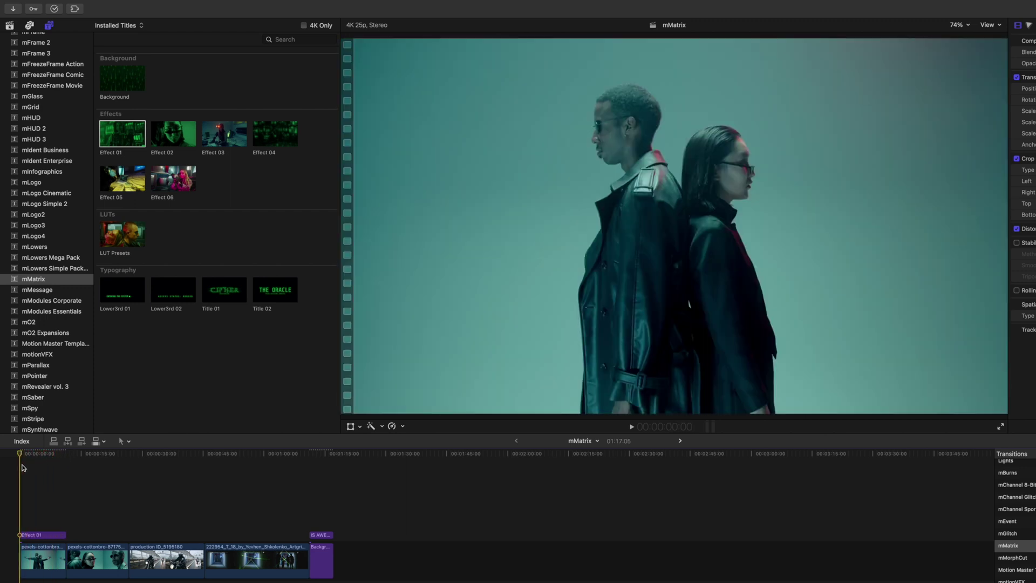
pyautogui.click(23, 467)
pyautogui.press('space')
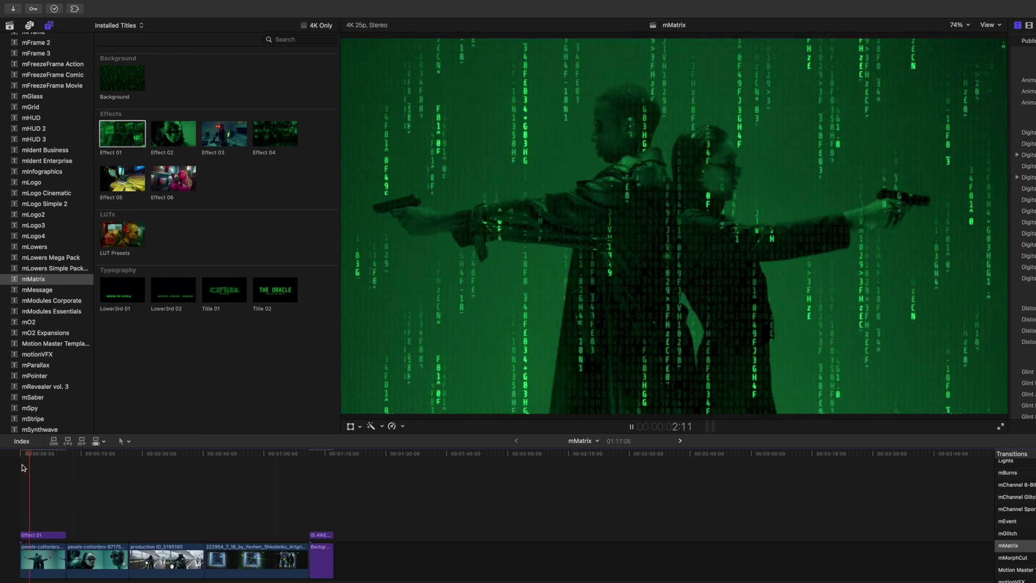
pyautogui.press('space')
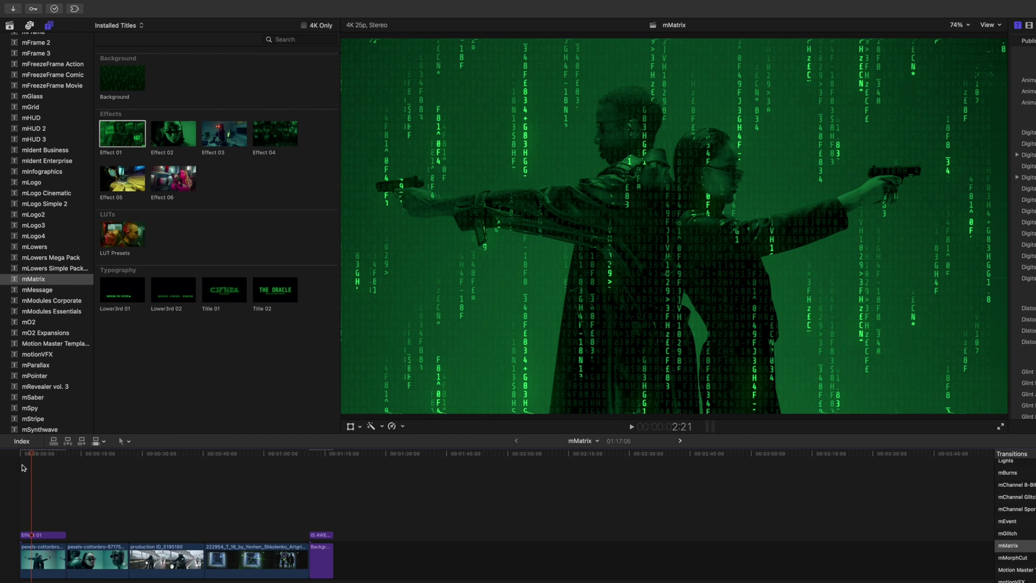
# Set Effect 01's Animation In/Out Direction to Down
pyautogui.click(34, 536)
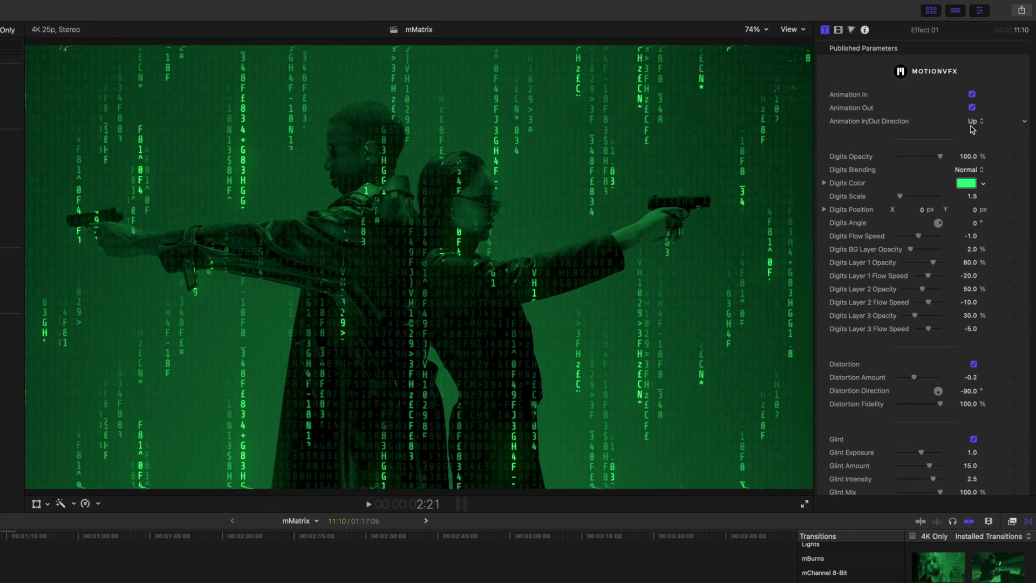
pyautogui.click(972, 123)
pyautogui.click(980, 111)
# Compare Effect 01 with distortion off and on, leaving it on with Distortion Amount kept at -0.2
pyautogui.click(974, 364)
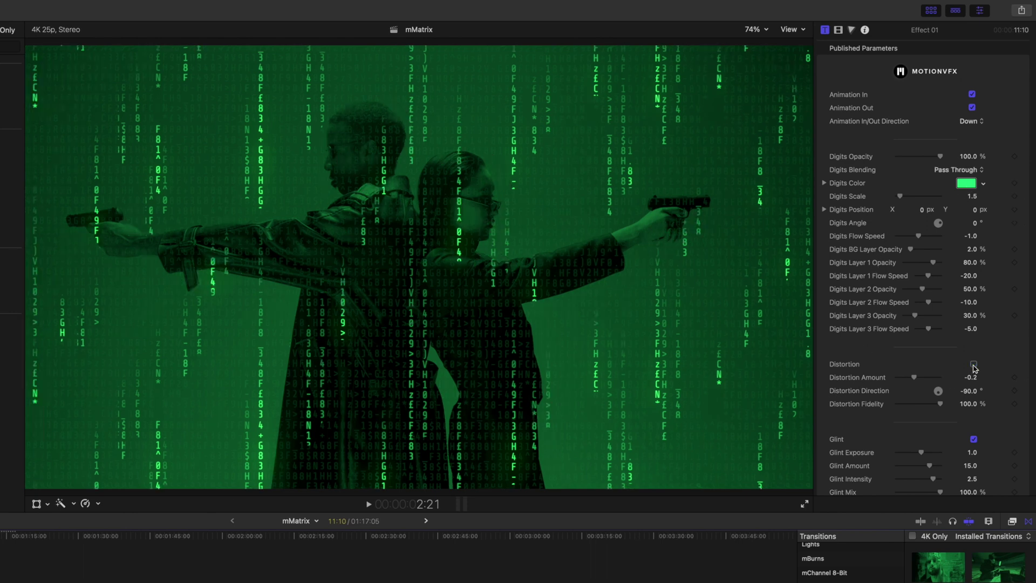
pyautogui.click(974, 364)
pyautogui.click(973, 364)
pyautogui.click(973, 365)
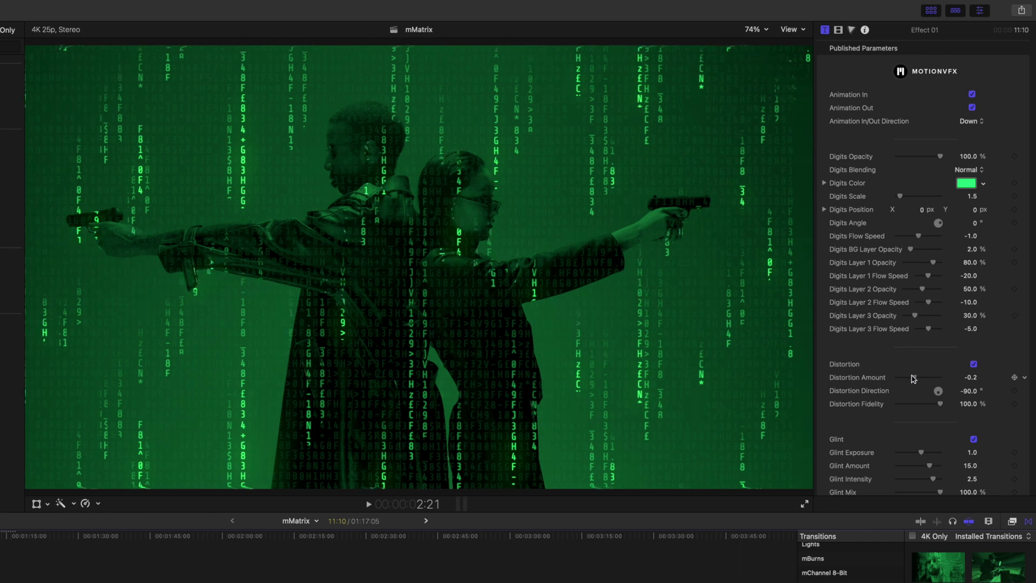
pyautogui.moveTo(913, 377); pyautogui.dragTo(917, 384)
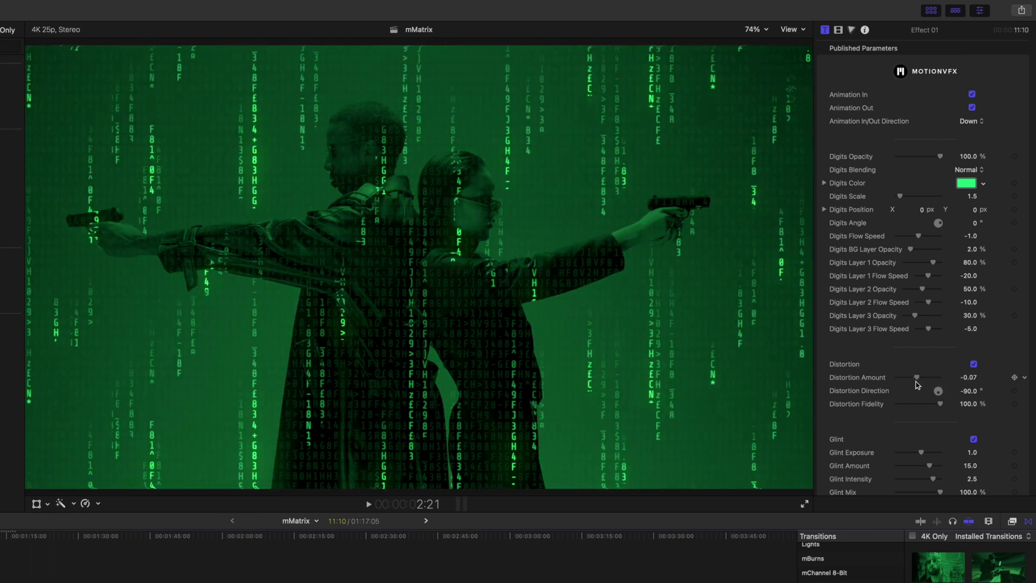
pyautogui.press('super+z')
# Raise Effect 01's Glint Exposure to 3.0, turn off Footage Colorization, and play the result
pyautogui.scroll(-5, 881, 436)
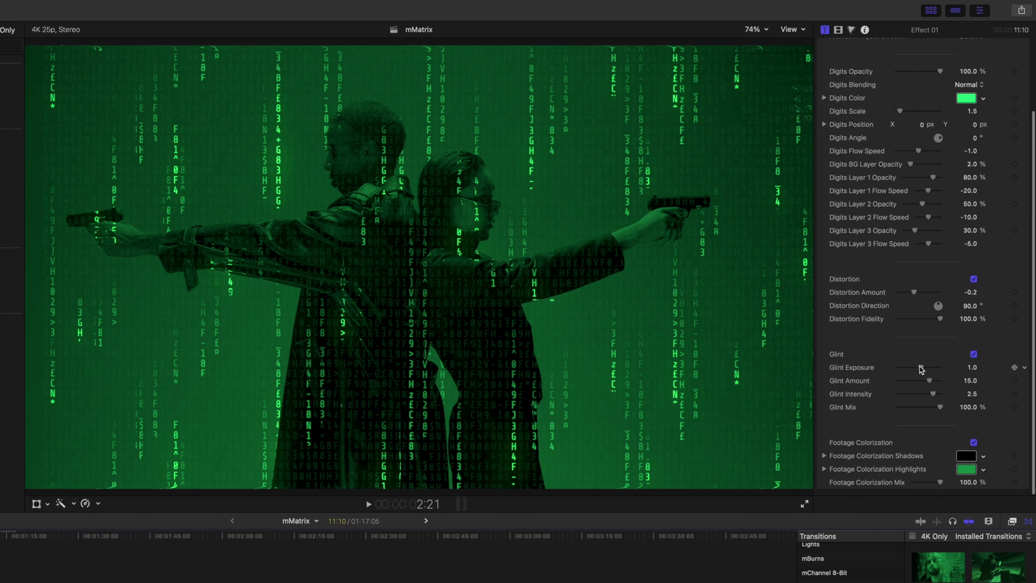
pyautogui.moveTo(921, 369)
pyautogui.mouseDown()
pyautogui.moveTo(933, 369)
pyautogui.moveTo(923, 370)
pyautogui.mouseUp()
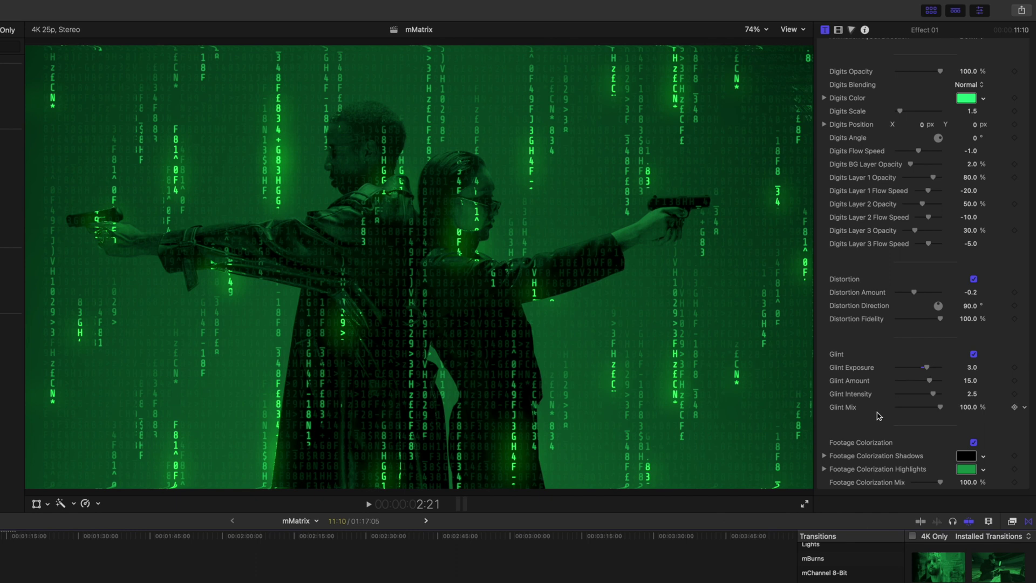
pyautogui.click(974, 443)
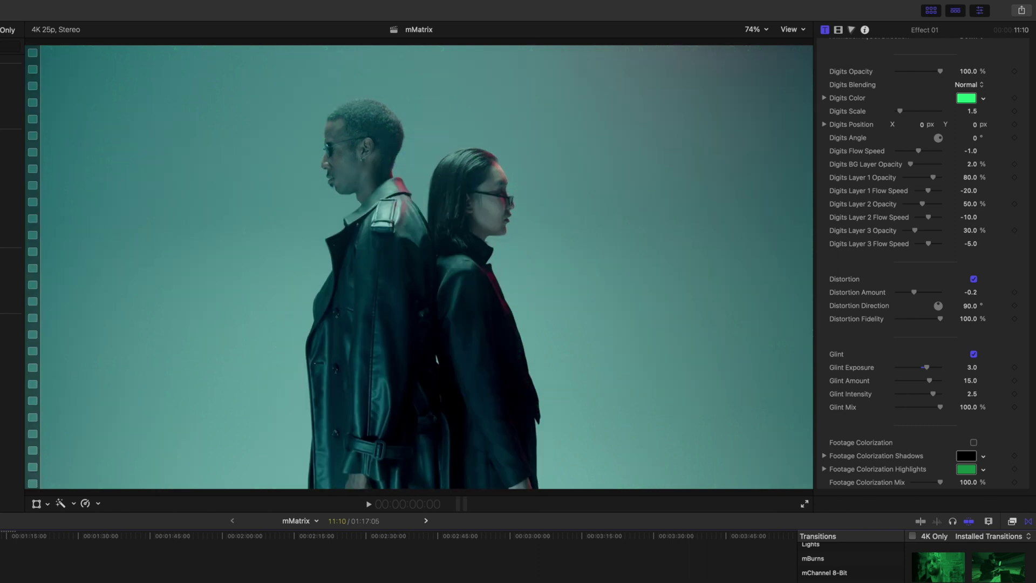
pyautogui.press('space')
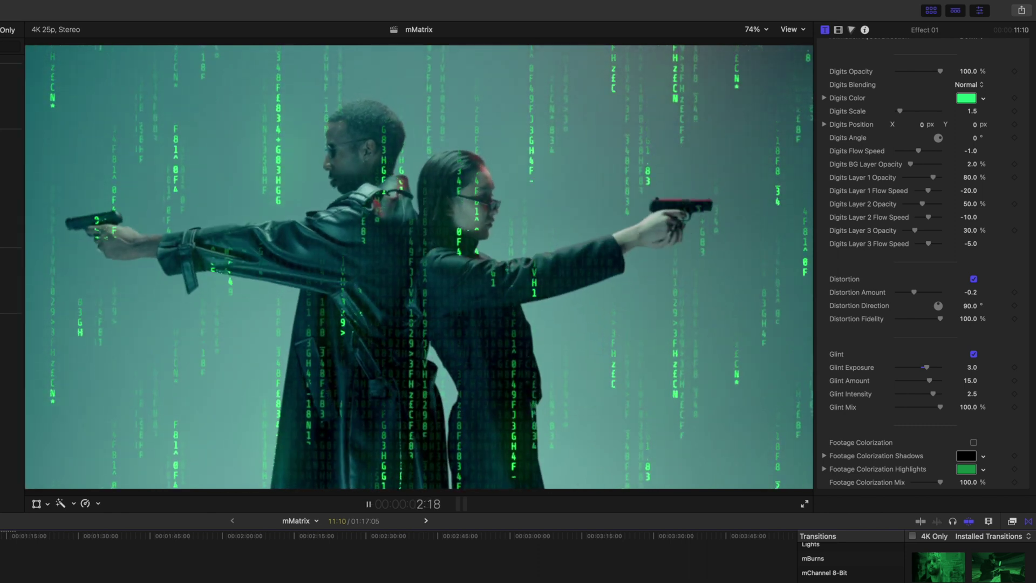
pyautogui.press('space')
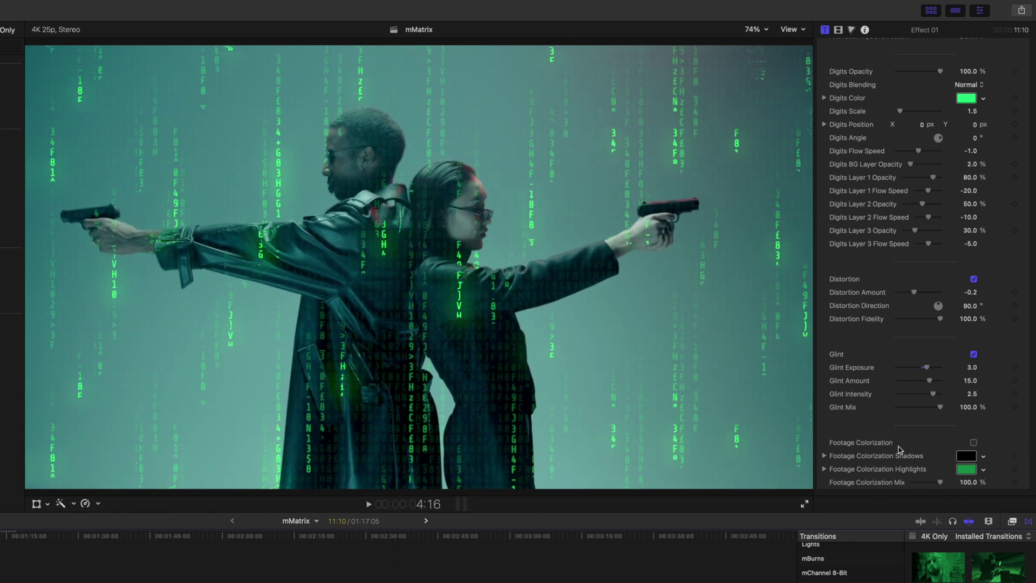
# Compare Footage Colorization on and off, leaving it off
pyautogui.click(973, 442)
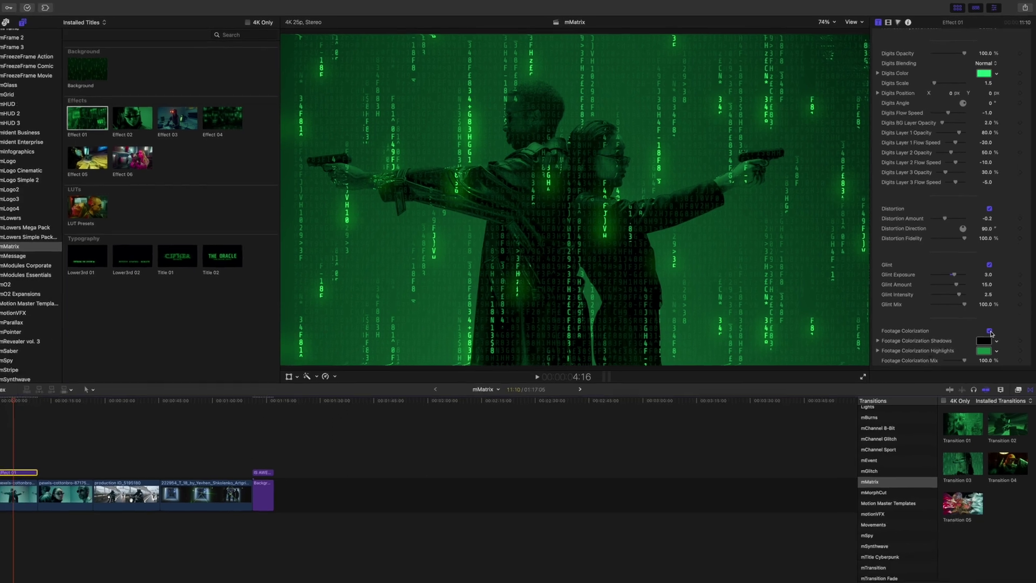
pyautogui.click(990, 331)
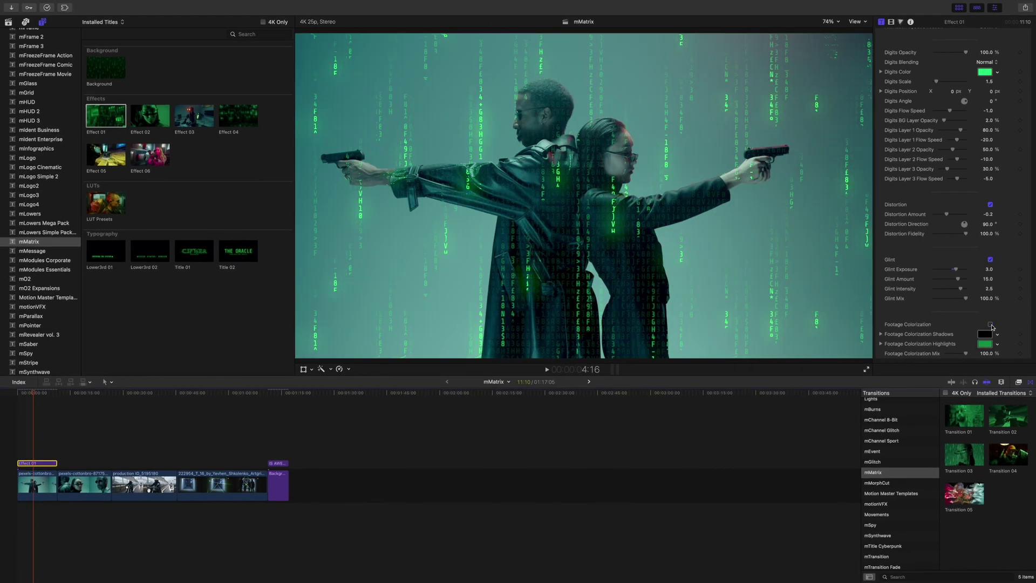
pyautogui.click(990, 324)
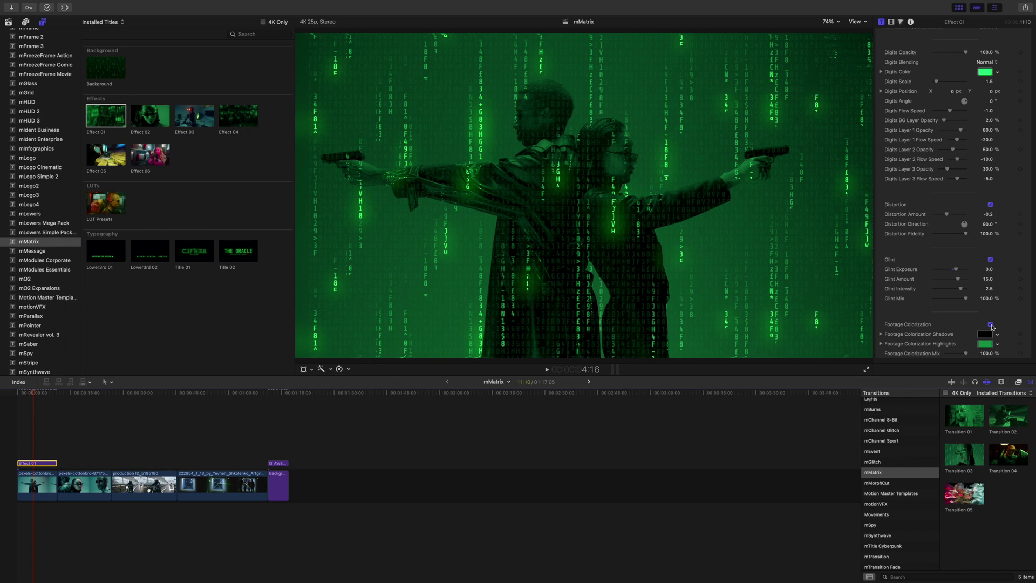
pyautogui.click(990, 324)
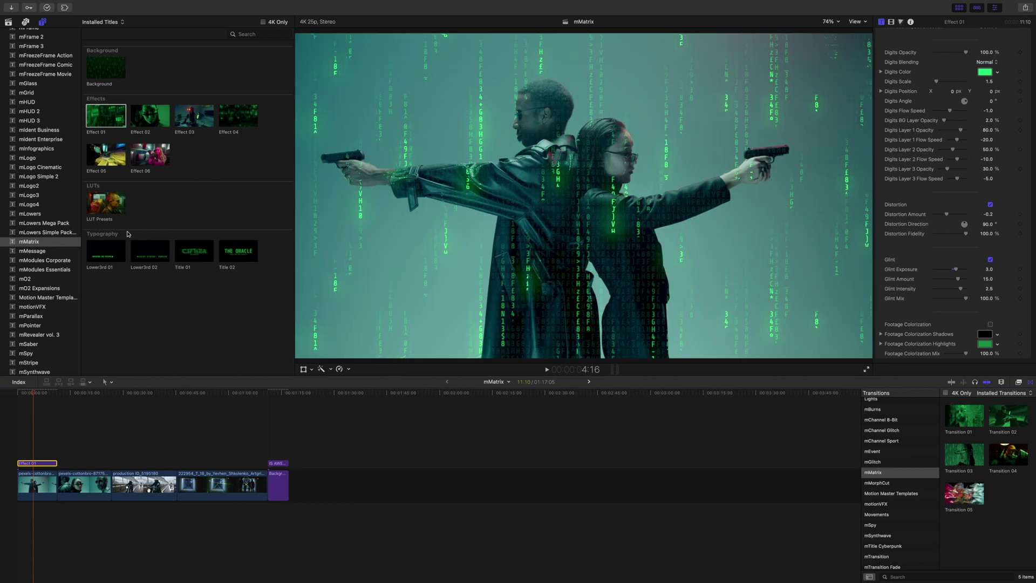
# Connect LUT Presets above Effect 01 and extend its right edge across the opening shots
pyautogui.click(105, 208)
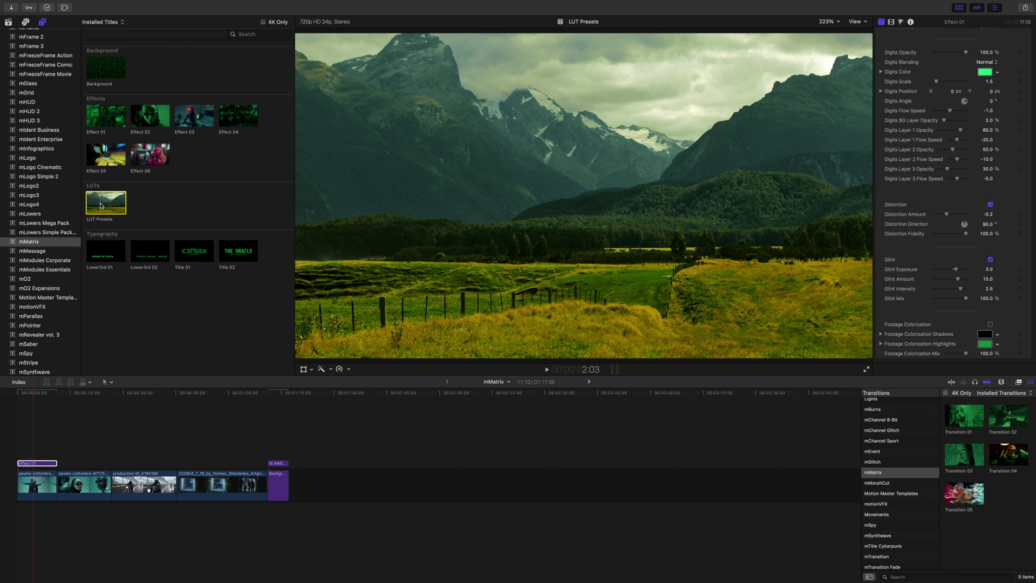
pyautogui.moveTo(101, 208); pyautogui.dragTo(39, 467)
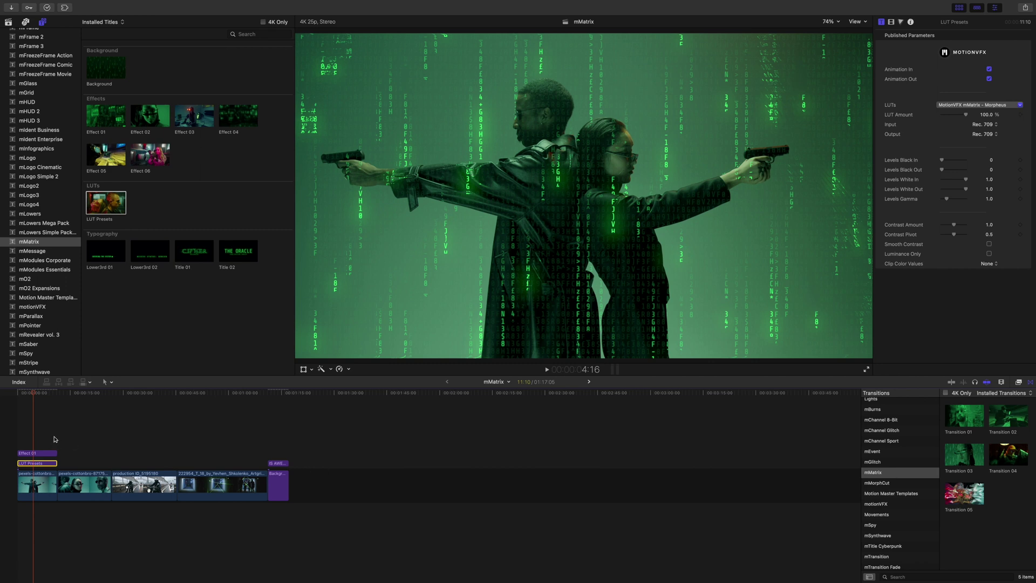
pyautogui.moveTo(36, 399); pyautogui.dragTo(73, 408)
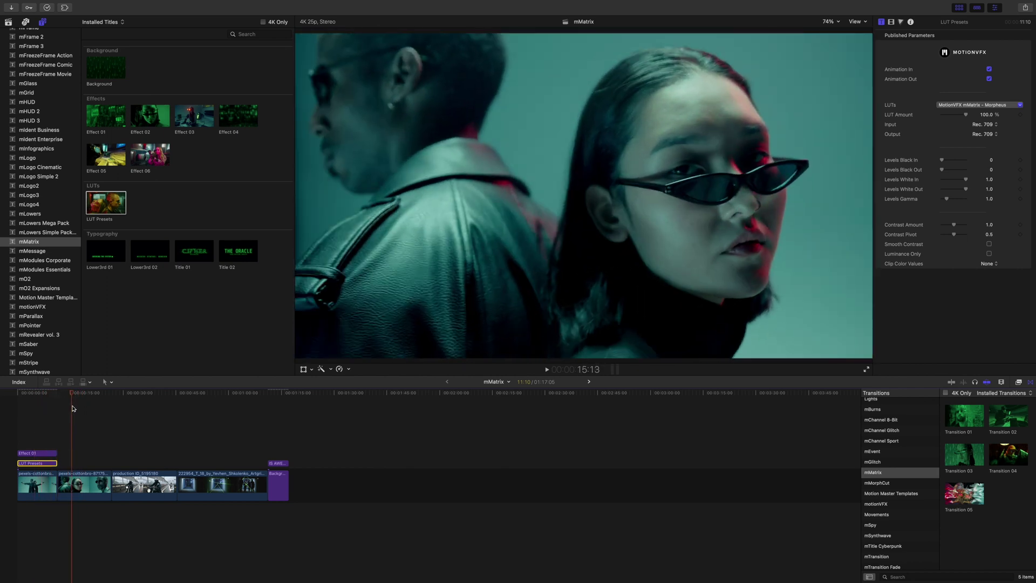
pyautogui.moveTo(55, 463); pyautogui.dragTo(109, 464)
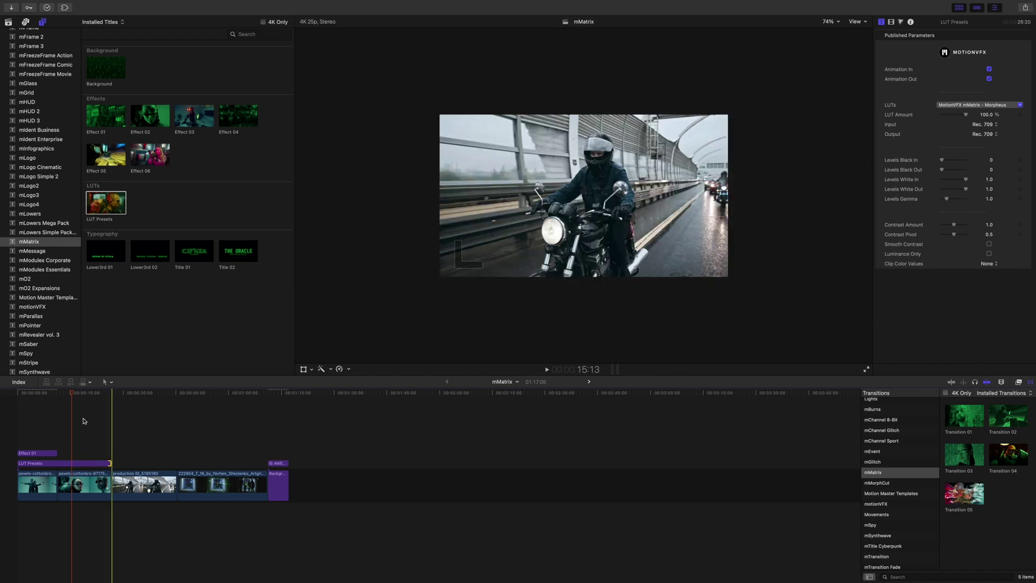
pyautogui.click(66, 394)
pyautogui.moveTo(67, 396); pyautogui.dragTo(41, 406)
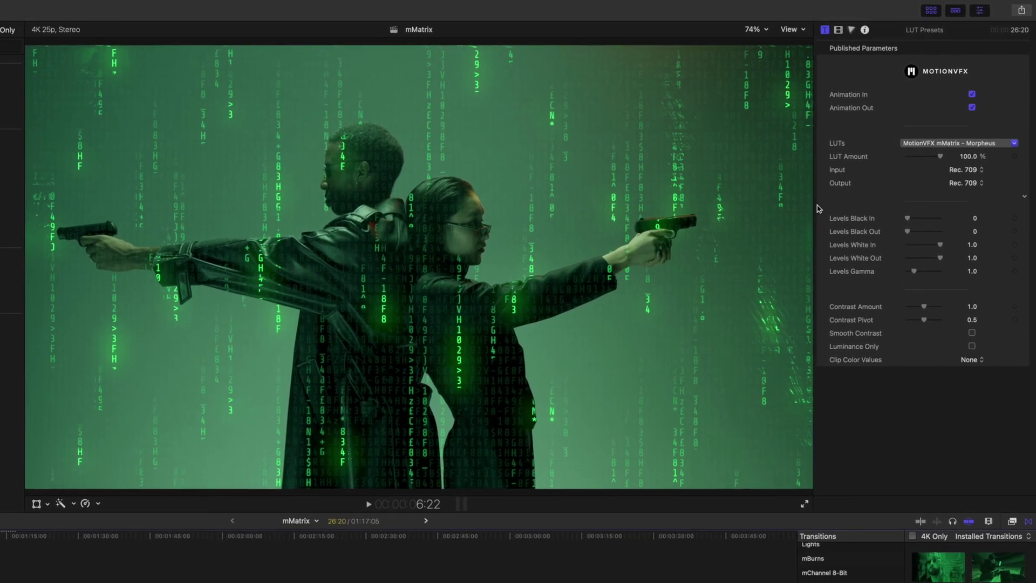
# Compare the Neo and Trinity LUTs in LUT Presets, settling on MotionVFX mMatrix - Neo
pyautogui.click(944, 145)
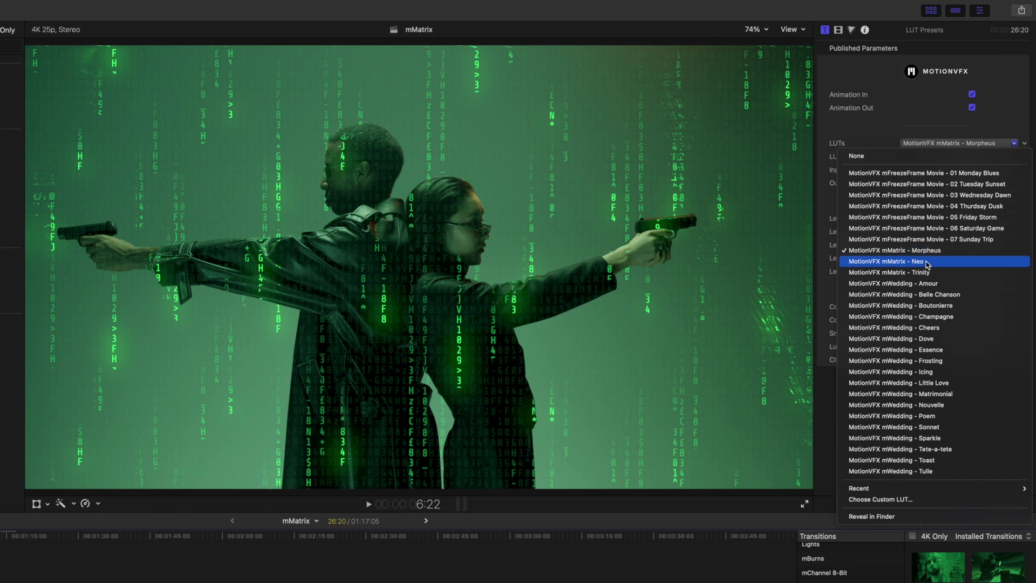
pyautogui.click(927, 261)
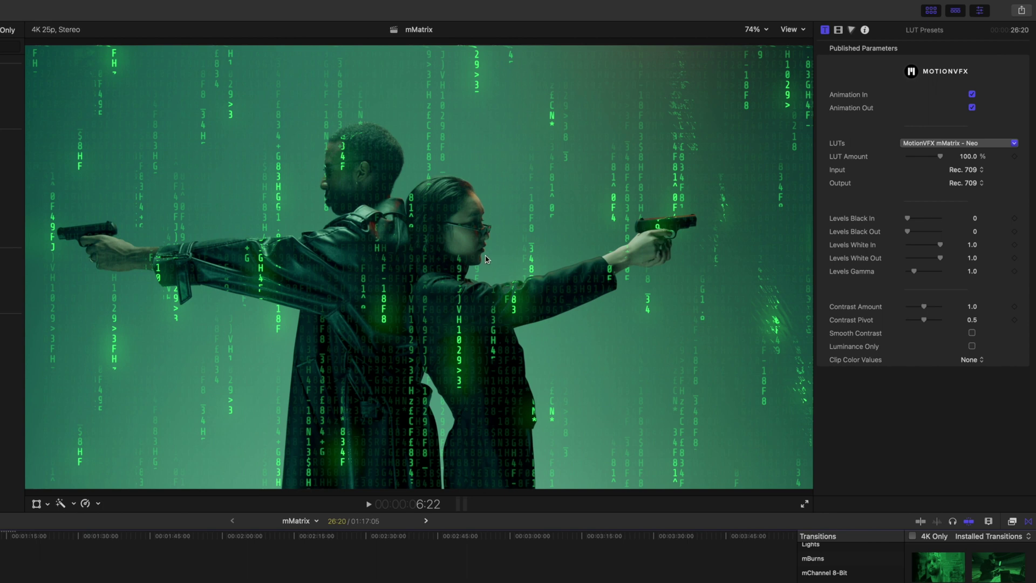
pyautogui.click(952, 144)
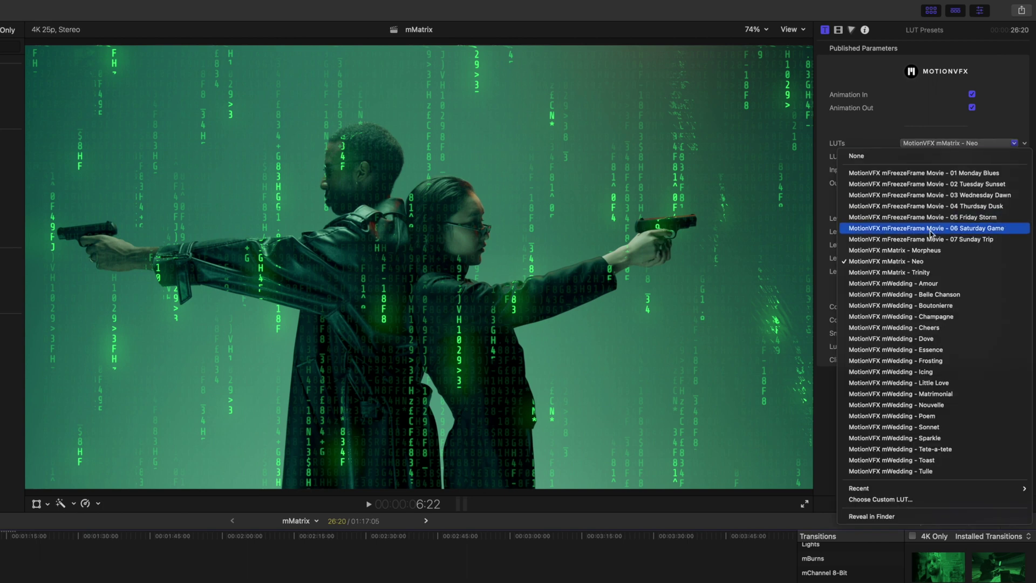
pyautogui.click(922, 273)
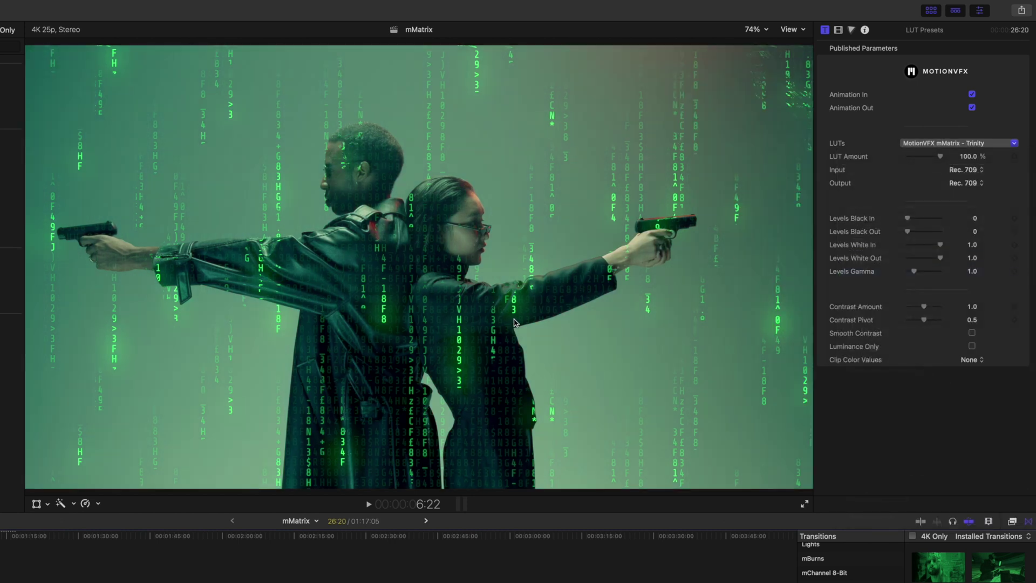
pyautogui.click(970, 144)
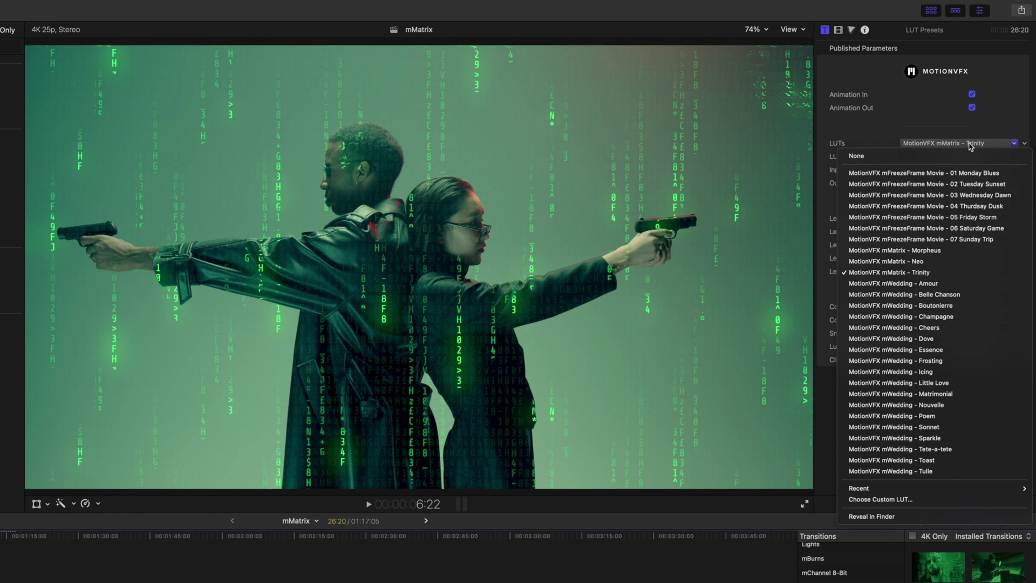
pyautogui.click(922, 262)
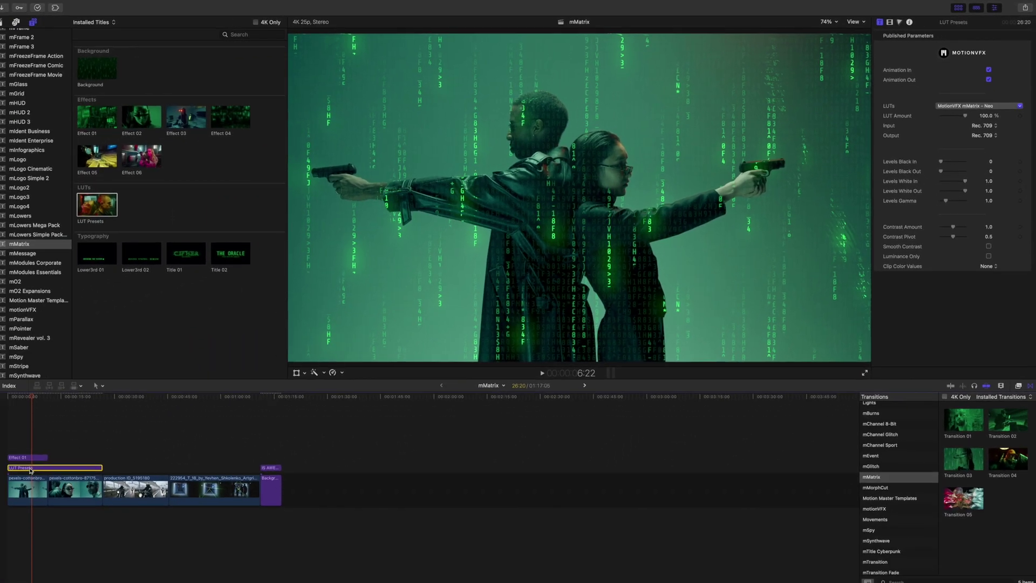
pyautogui.press('v')
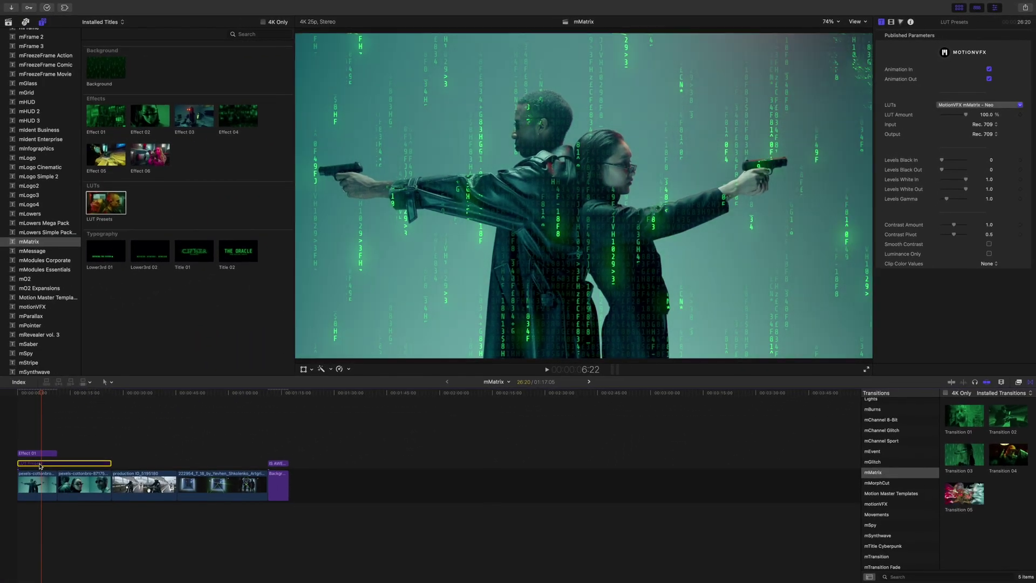
pyautogui.press('v')
pyautogui.press('v')
pyautogui.press('v')
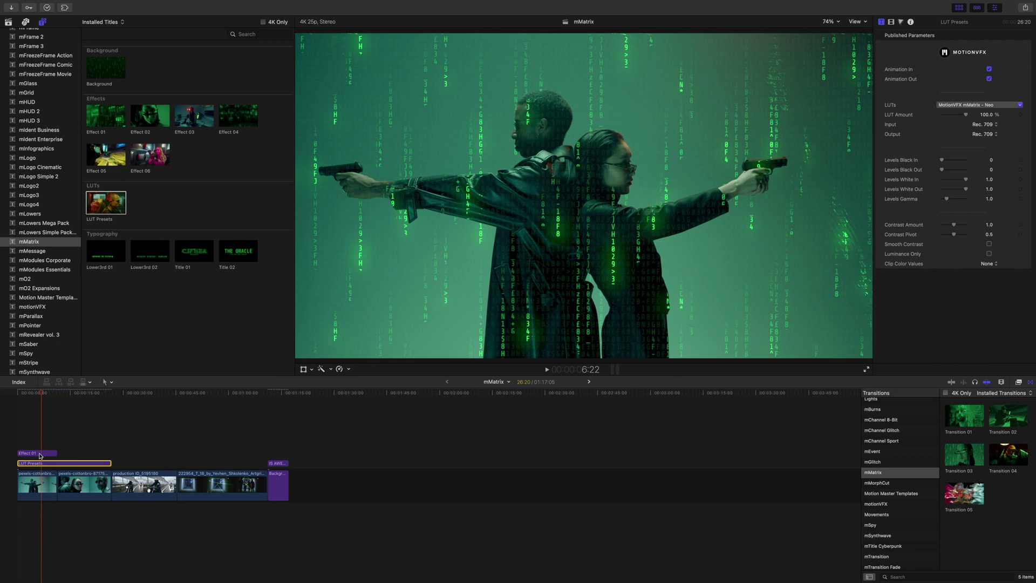
pyautogui.press('Home')
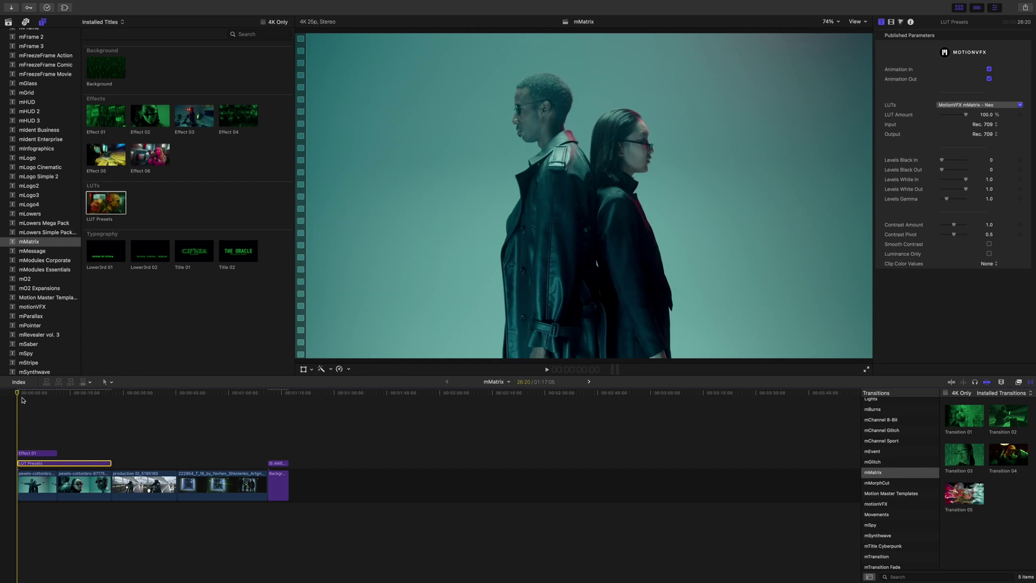
pyautogui.press('space')
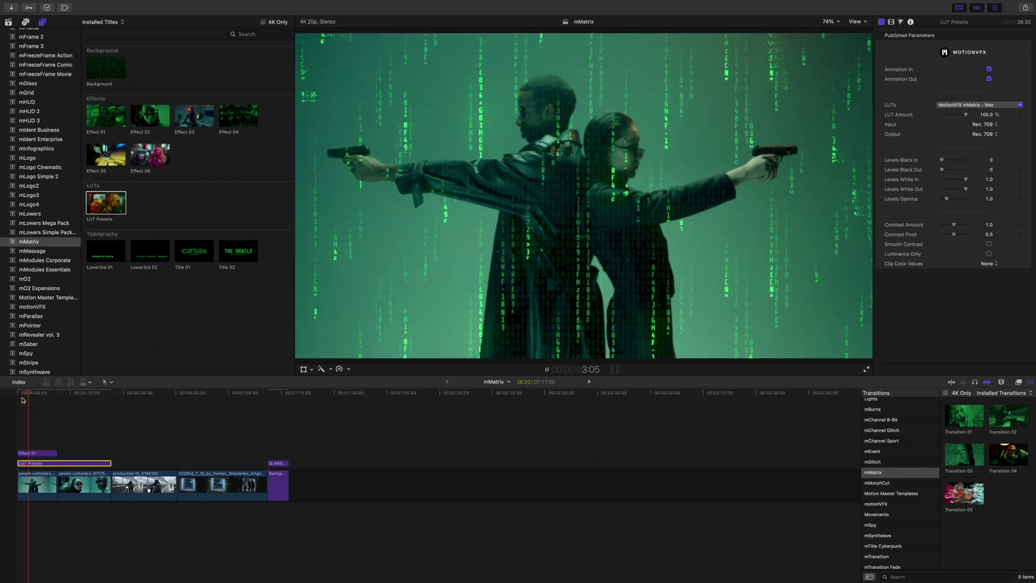
pyautogui.click(43, 401)
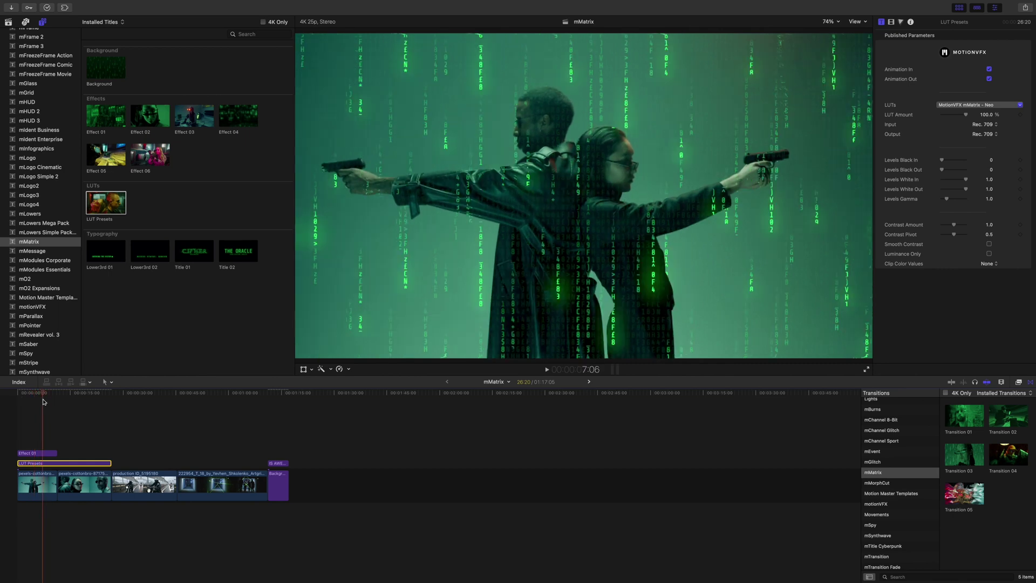
pyautogui.moveTo(43, 402); pyautogui.dragTo(73, 406)
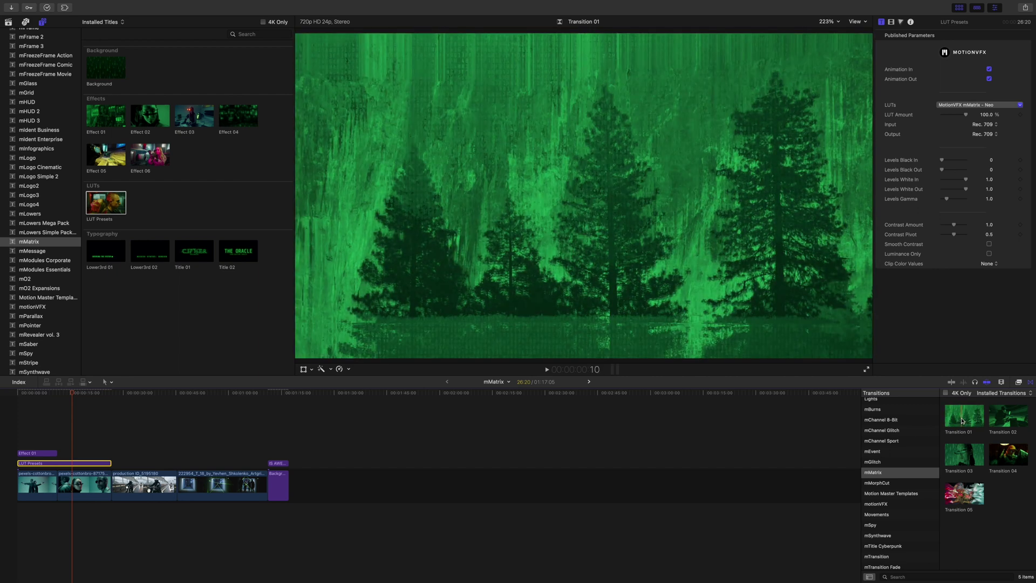
# Place Transition 01 on the edit between the first two clips and play through it
pyautogui.moveTo(962, 420); pyautogui.dragTo(56, 490)
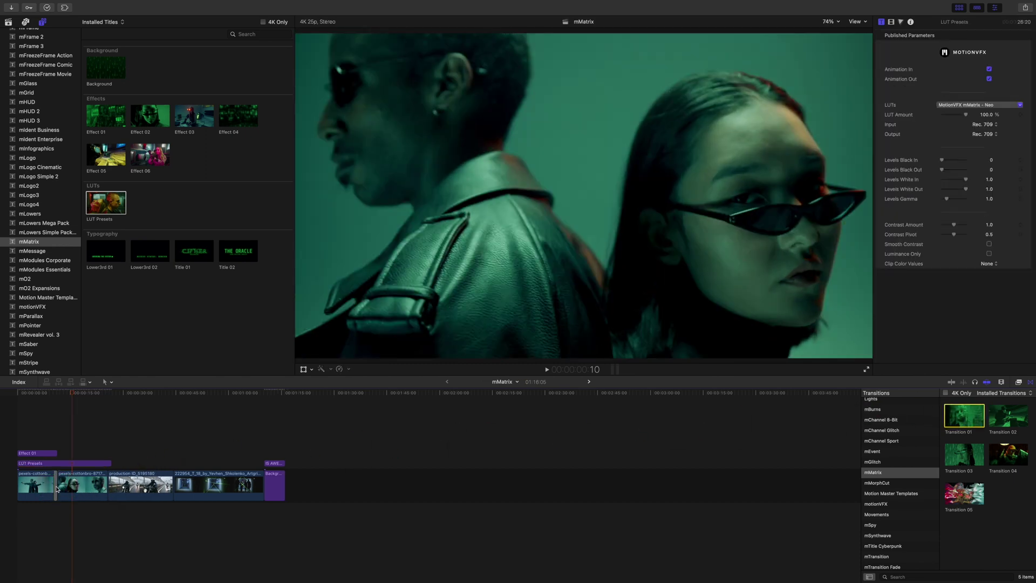
pyautogui.click(54, 396)
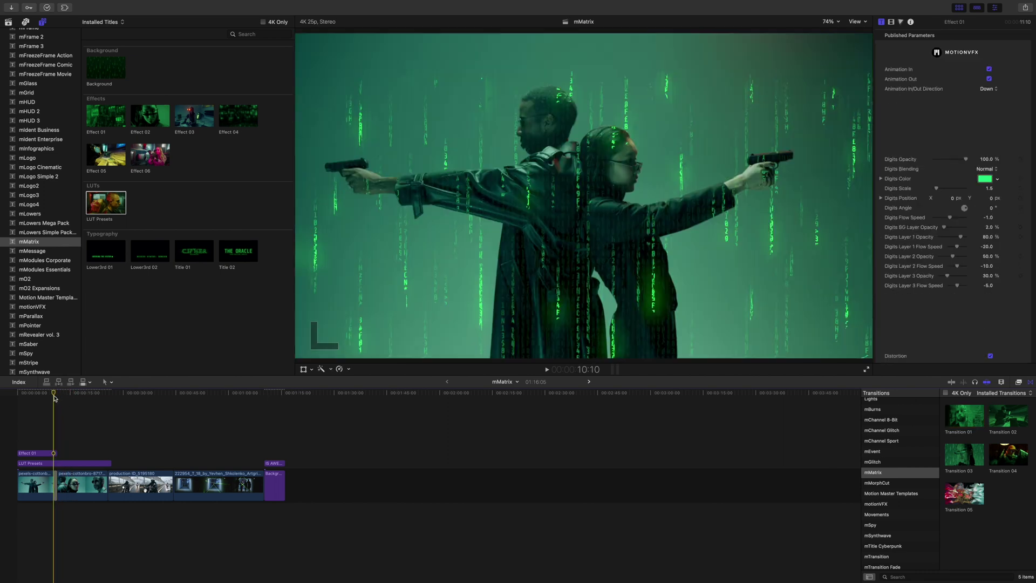
pyautogui.press('space')
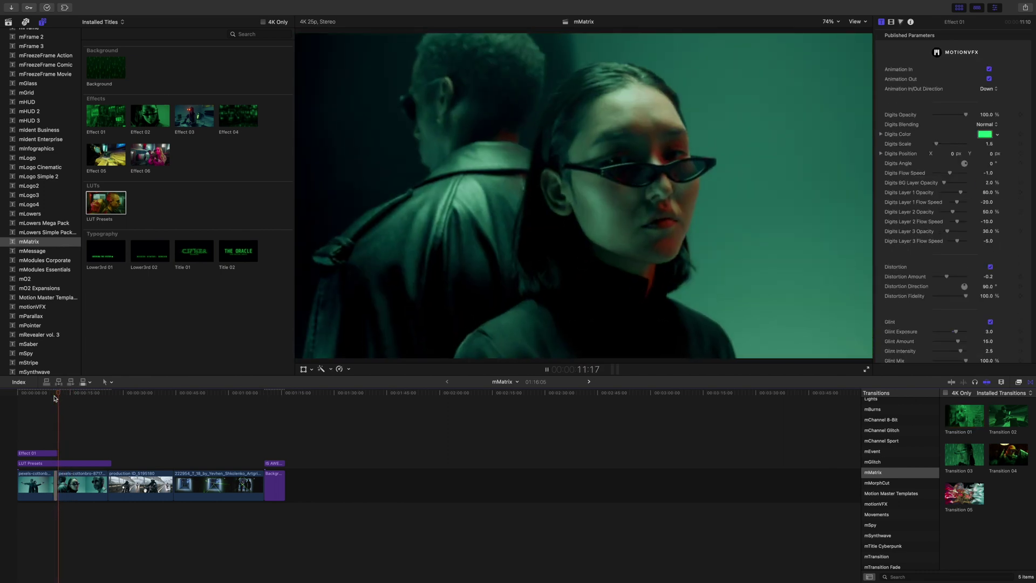
pyautogui.press('space')
pyautogui.click(58, 394)
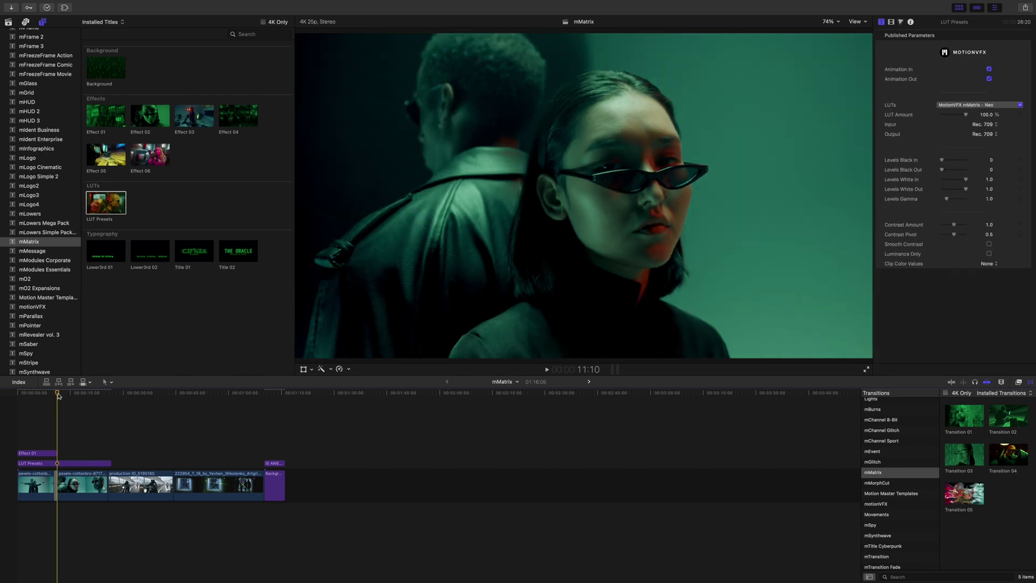
# Zoom the timeline in and select Transition 01 to show its settings
pyautogui.press('super+equal')
pyautogui.press('super+equal')
pyautogui.press('super+equal')
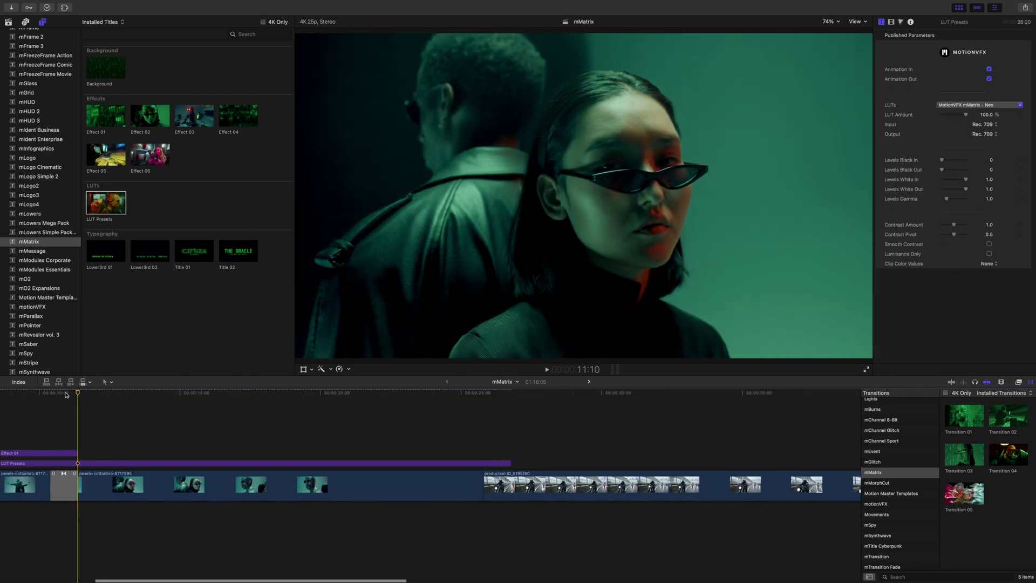
pyautogui.click(66, 394)
pyautogui.click(65, 492)
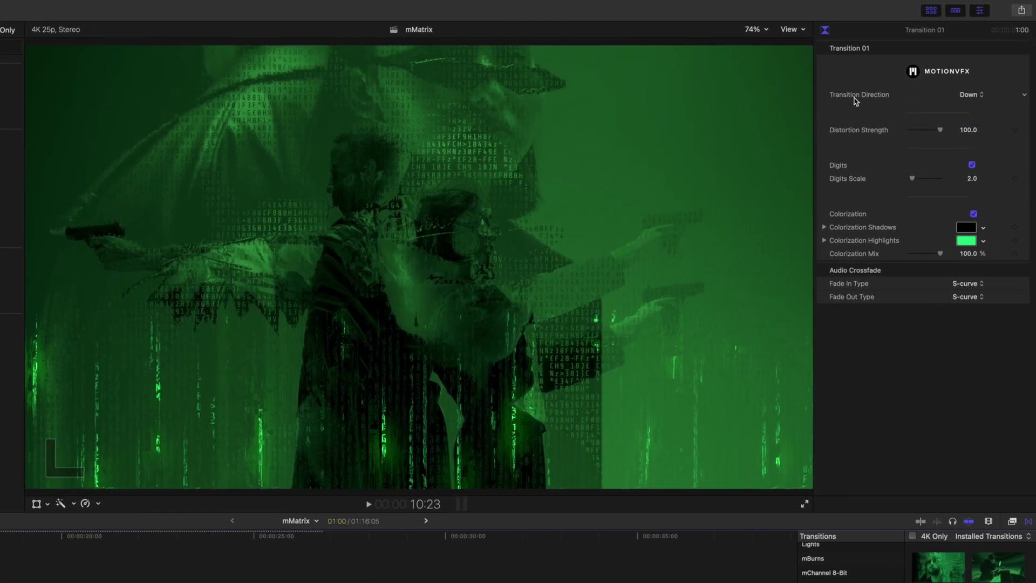
# Try the Left and Right transition directions, then settle on Up
pyautogui.click(973, 97)
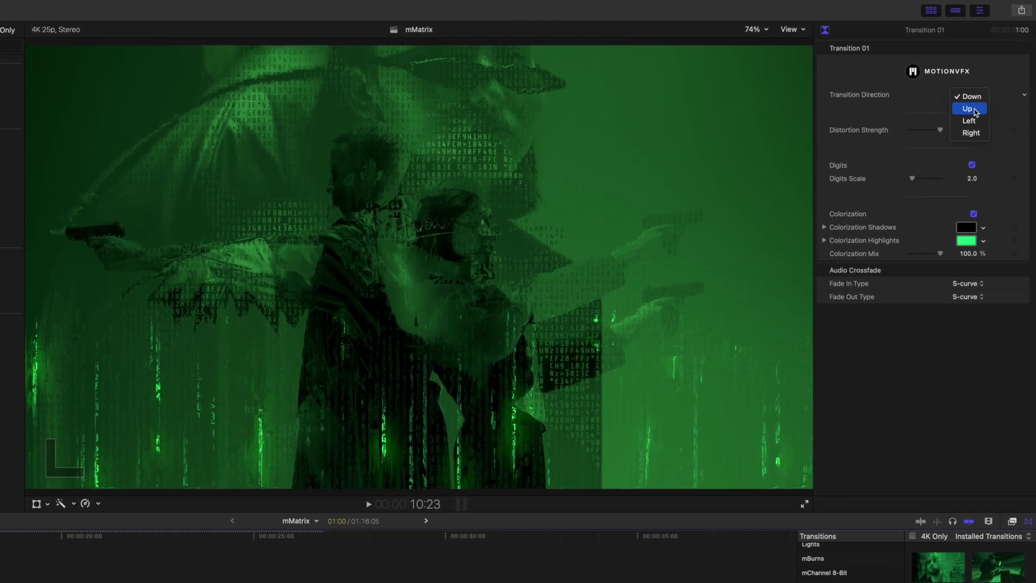
pyautogui.click(974, 109)
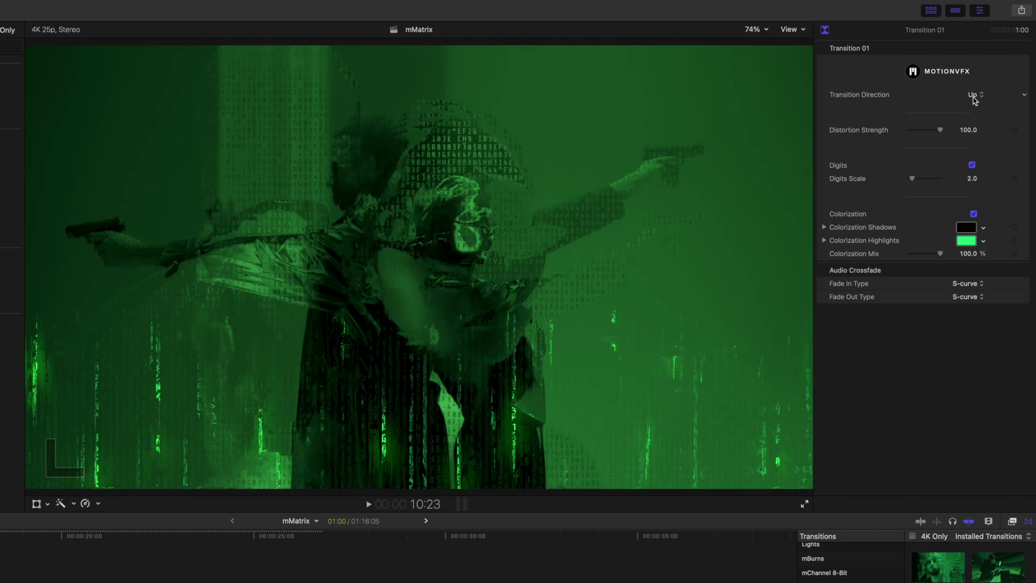
pyautogui.click(973, 98)
pyautogui.click(974, 110)
pyautogui.click(973, 97)
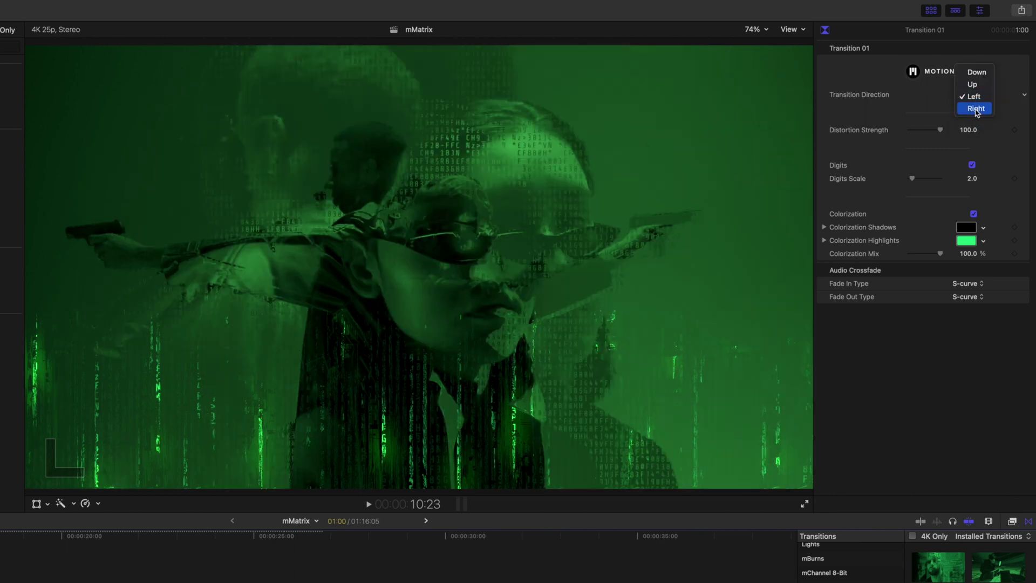
pyautogui.click(976, 110)
pyautogui.click(974, 97)
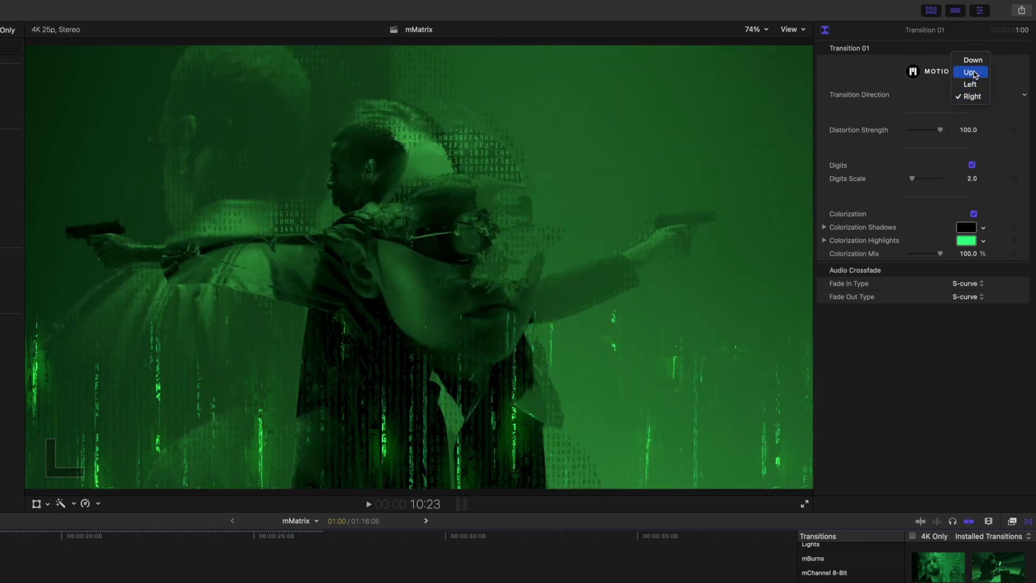
pyautogui.click(971, 73)
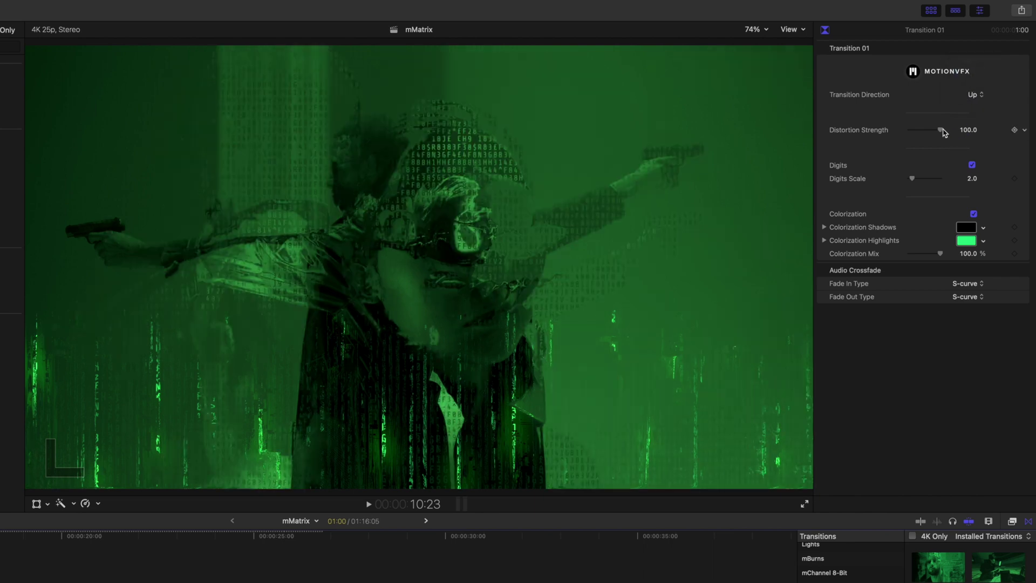
# Lower the distortion strength and set Digits Scale to 1.0
pyautogui.moveTo(939, 131); pyautogui.dragTo(962, 143)
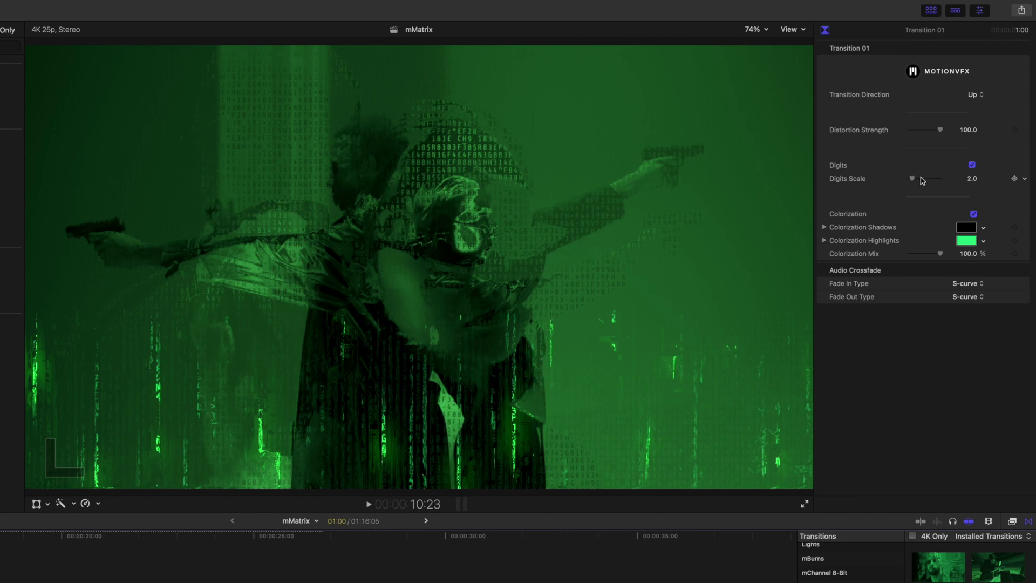
pyautogui.moveTo(915, 181); pyautogui.dragTo(915, 180)
pyautogui.moveTo(913, 181); pyautogui.dragTo(911, 182)
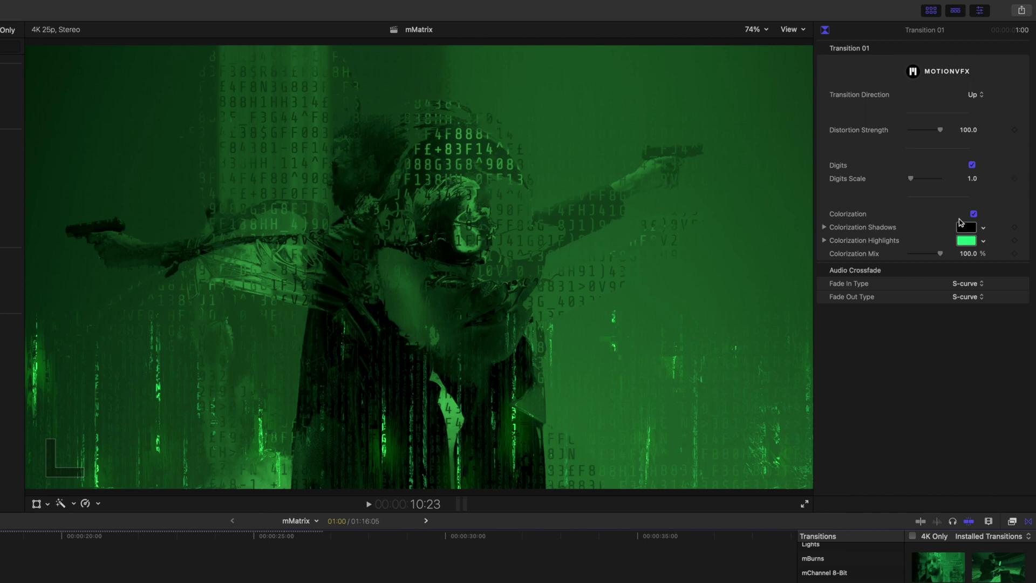
# Compare colorization off and on, cut Colorization Mix to about 51%, and play the transition
pyautogui.click(973, 214)
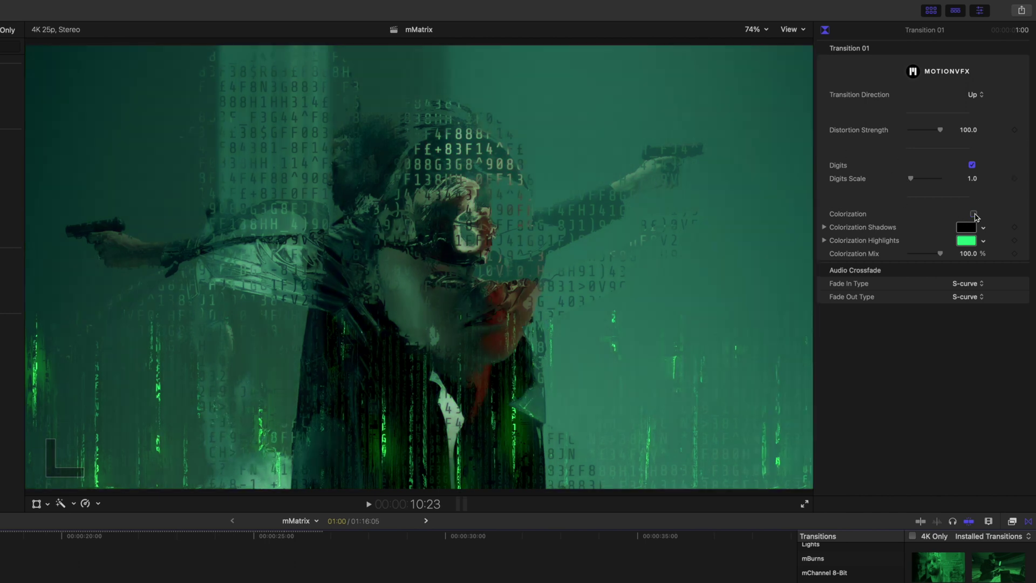
pyautogui.click(974, 214)
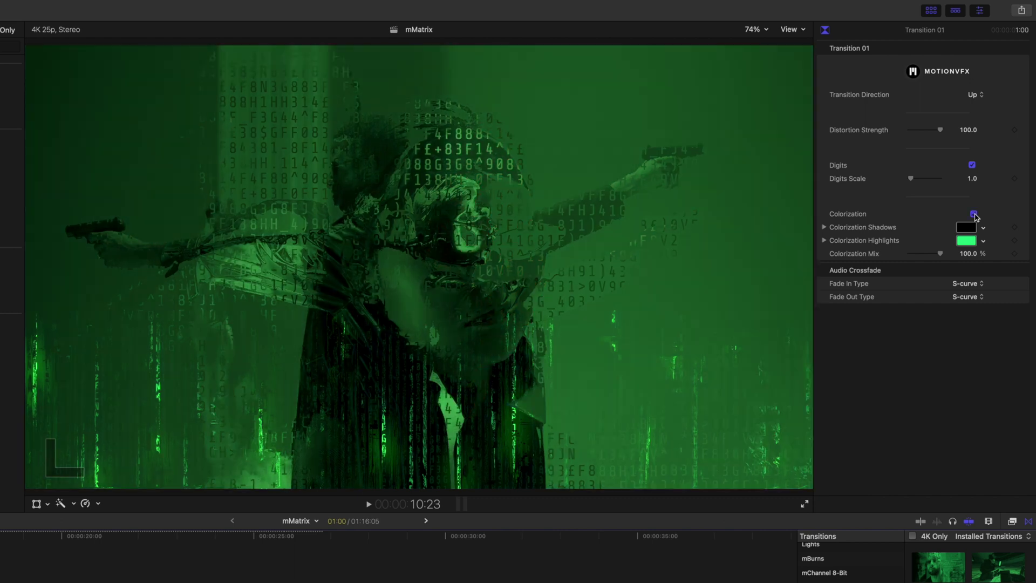
pyautogui.click(974, 215)
pyautogui.click(974, 214)
pyautogui.moveTo(940, 254); pyautogui.dragTo(925, 254)
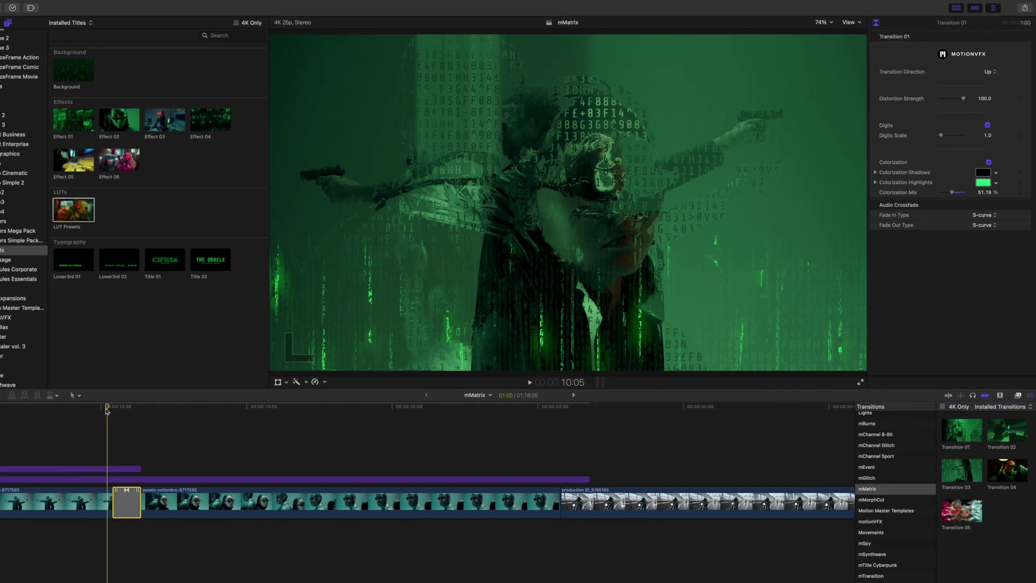
pyautogui.press('space')
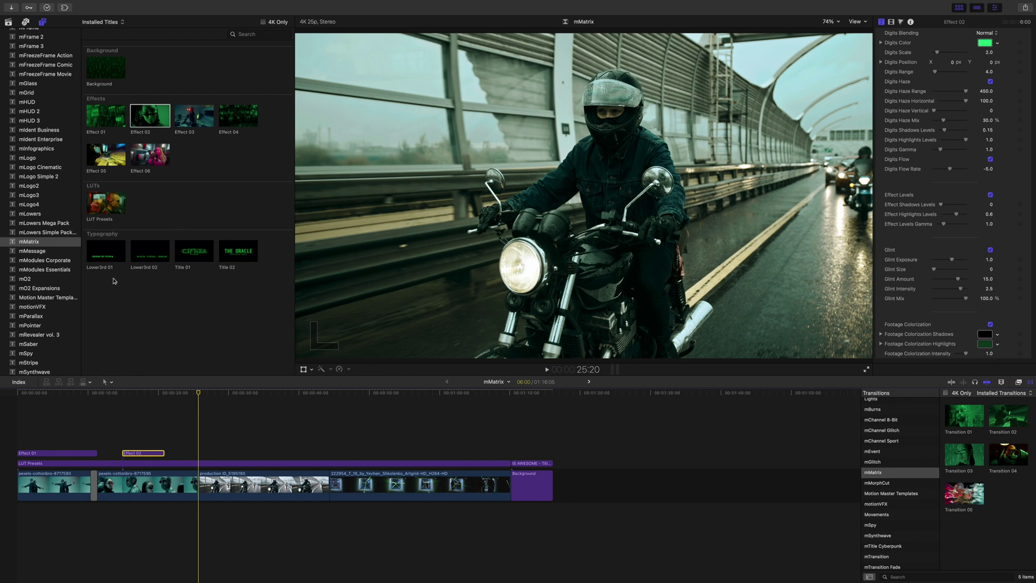
# Preview Lower3rd 01 and drop it into the viewer over the motorcycle shot
pyautogui.click(105, 252)
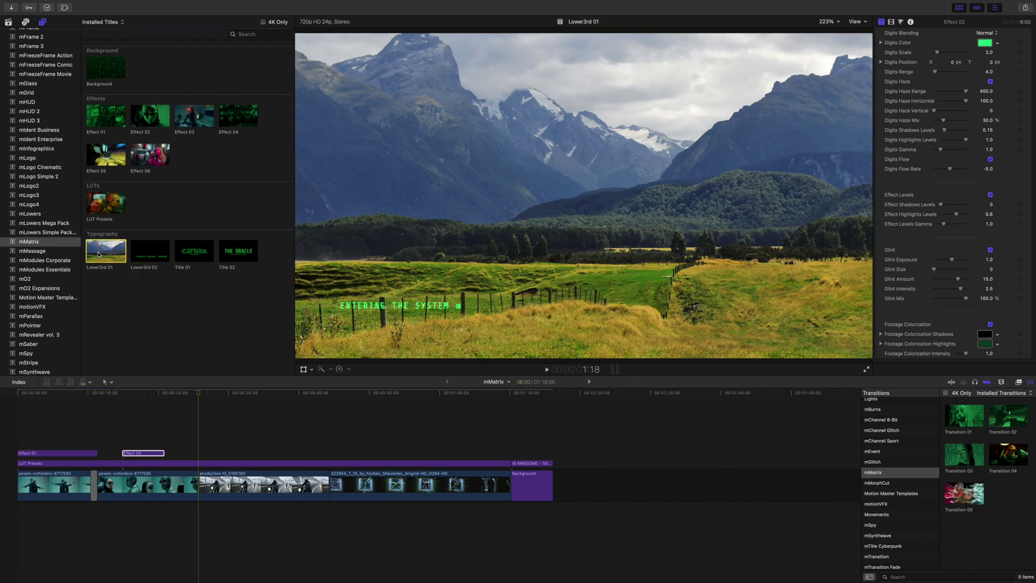
pyautogui.moveTo(99, 254); pyautogui.dragTo(623, 120)
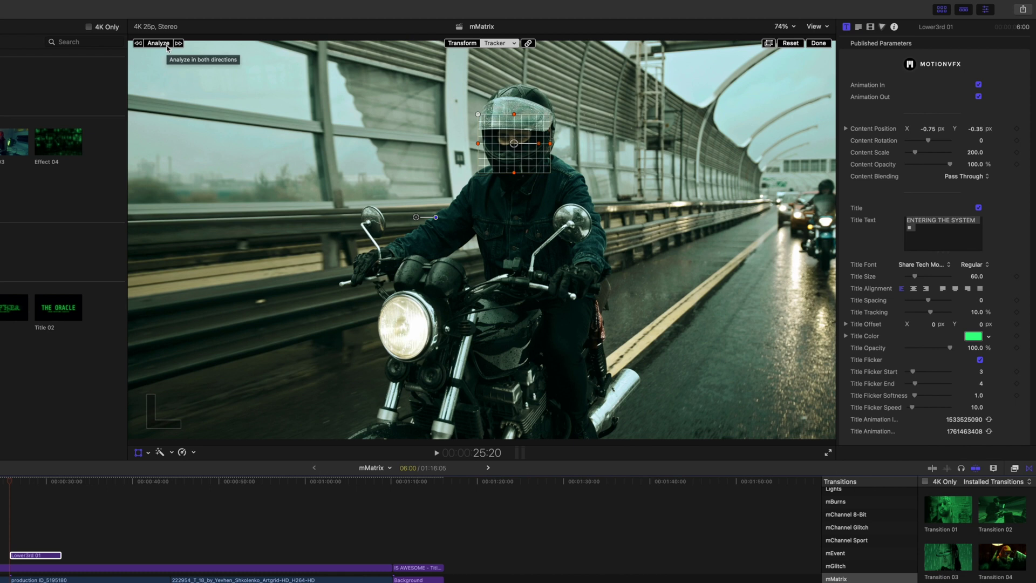
# Analyze the helmet's motion for the Lower3rd 01 title tracker
pyautogui.click(162, 44)
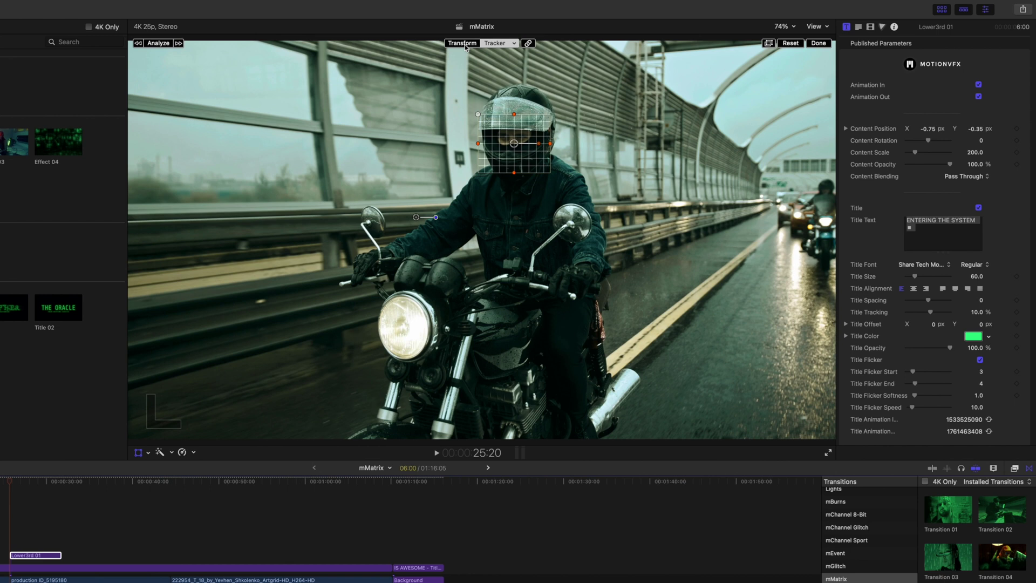
pyautogui.click(462, 43)
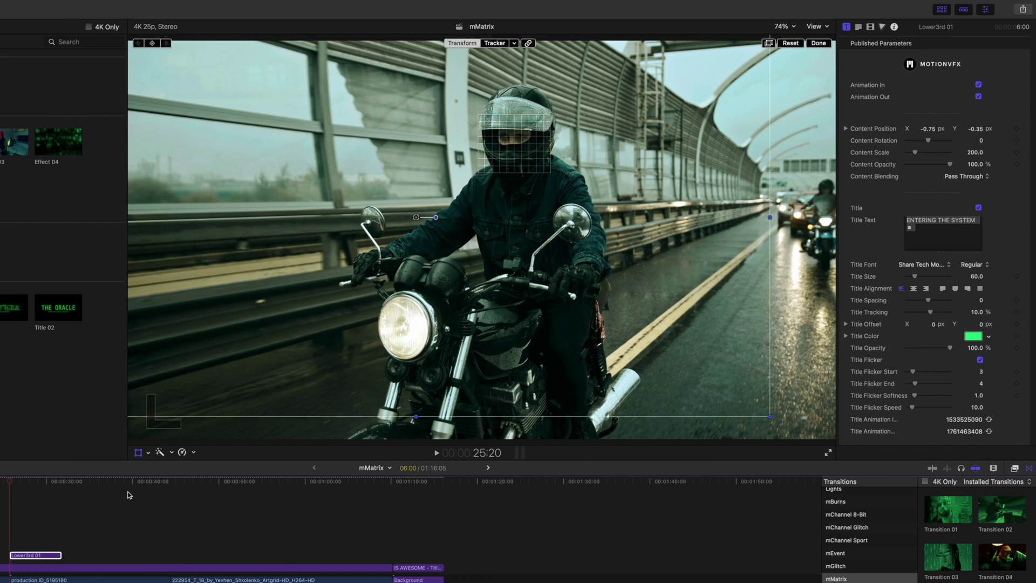
pyautogui.moveTo(15, 488)
pyautogui.mouseDown()
pyautogui.moveTo(38, 490)
pyautogui.moveTo(28, 490)
pyautogui.mouseUp()
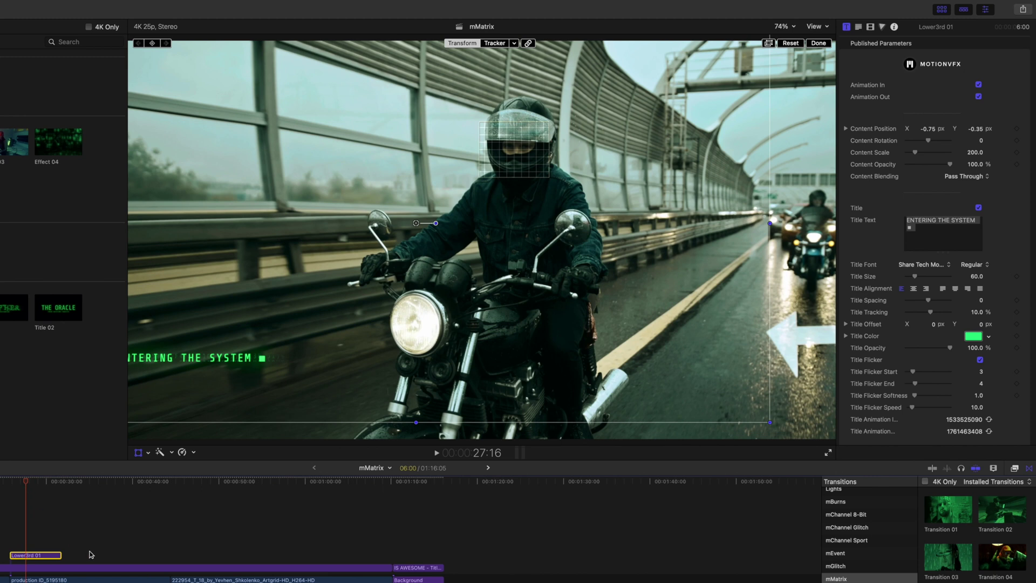
# Extend the Lower3rd 01 title from 6:00 to 18:16 and finish the tracker
pyautogui.moveTo(61, 555); pyautogui.dragTo(168, 555)
pyautogui.moveTo(27, 485); pyautogui.dragTo(31, 485)
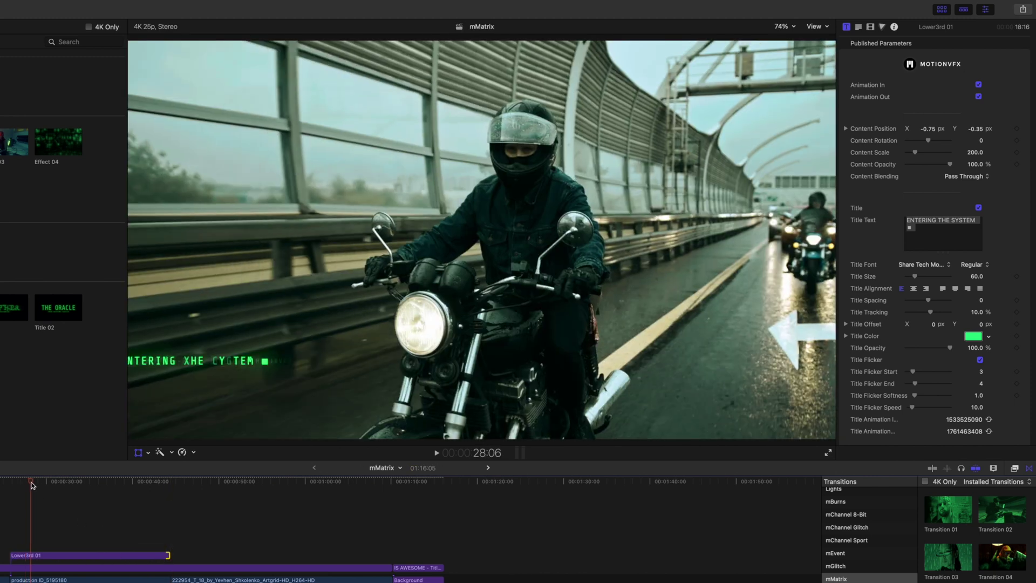
pyautogui.click(32, 556)
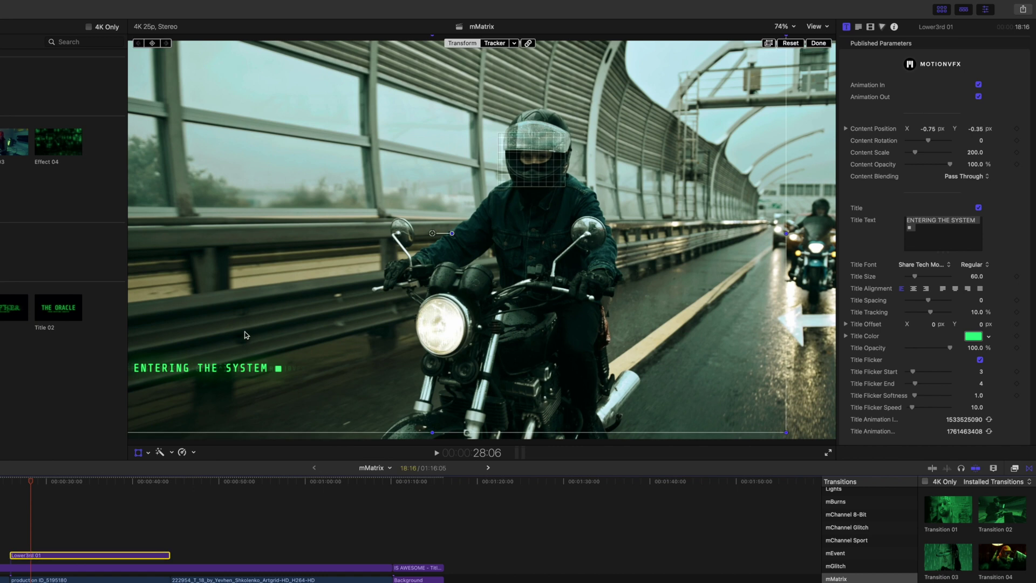
pyautogui.click(818, 44)
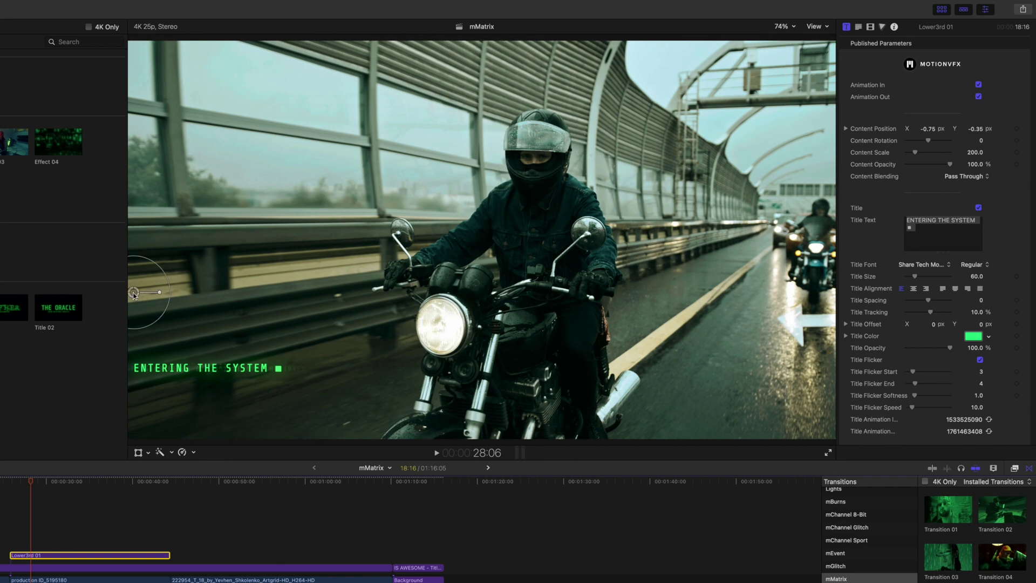
# Place ENTERING THE SYSTEM beside the helmet, nudging Content Position X to 0.39 px
pyautogui.moveTo(133, 295); pyautogui.dragTo(578, 83)
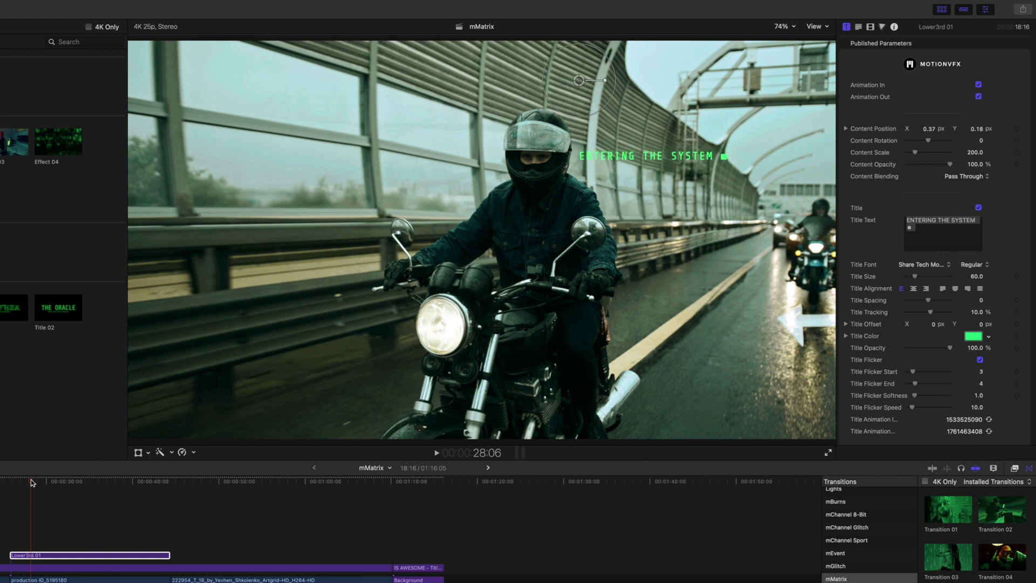
pyautogui.moveTo(30, 482); pyautogui.dragTo(100, 506)
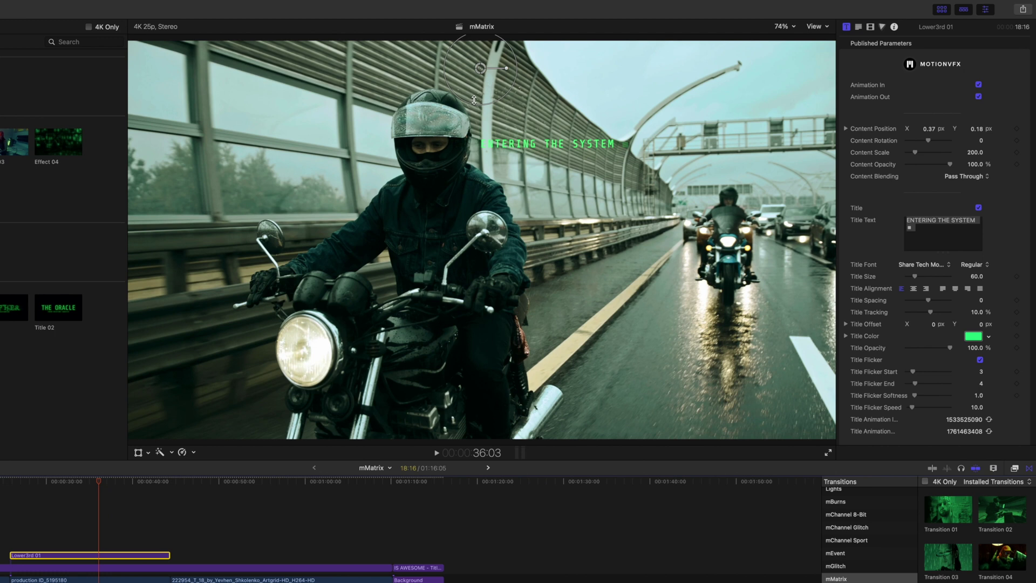
pyautogui.moveTo(481, 70); pyautogui.dragTo(488, 70)
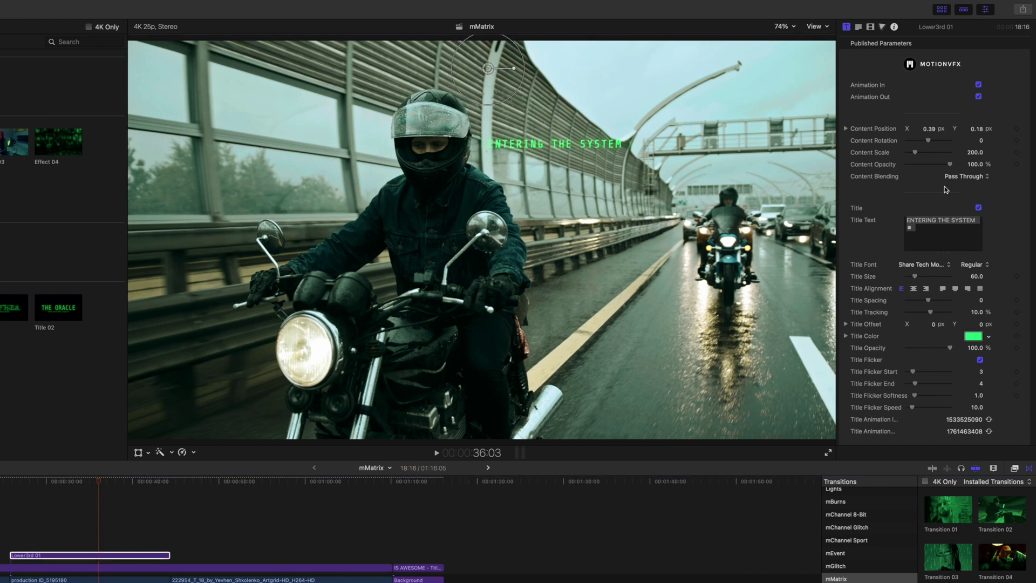
pyautogui.click(940, 229)
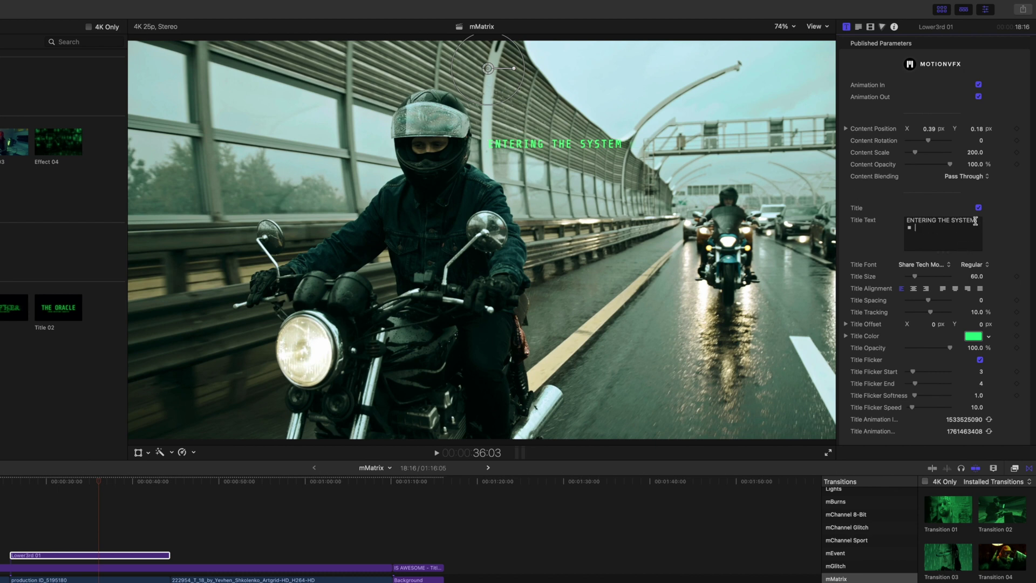
# Replace ENTERING with LEAVING so the title reads LEAVING THE SYSTEM
pyautogui.doubleClick(923, 221)
pyautogui.write('LEAVING')
pyautogui.click(90, 482)
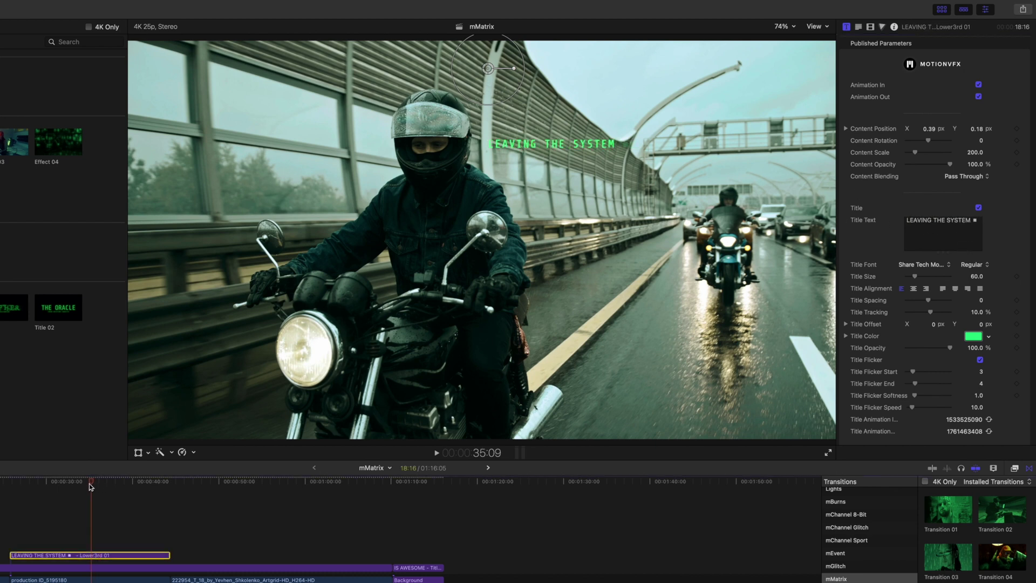
# Play the tracked title from its start to review it
pyautogui.click(22, 482)
pyautogui.press('space')
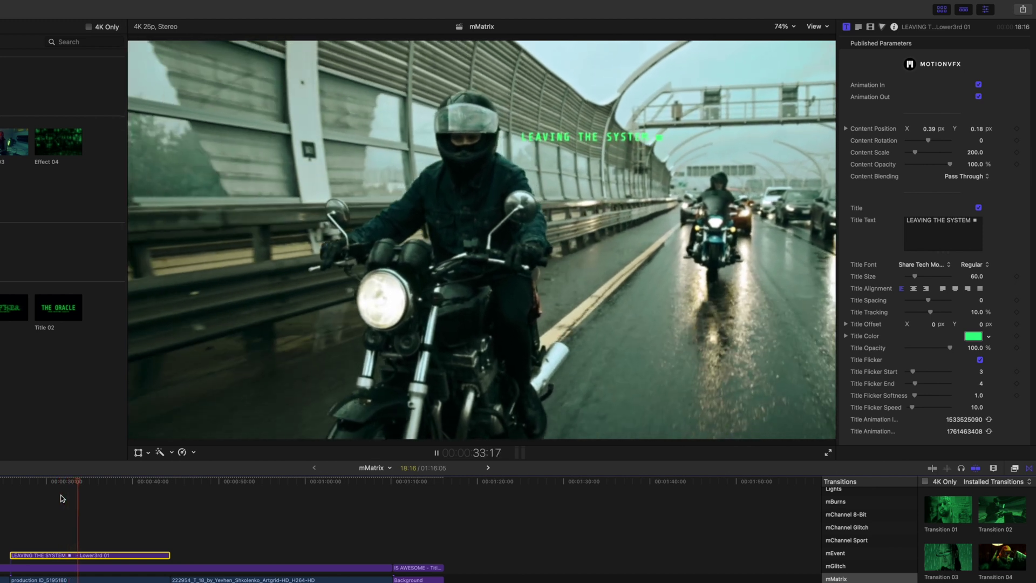
pyautogui.press('space')
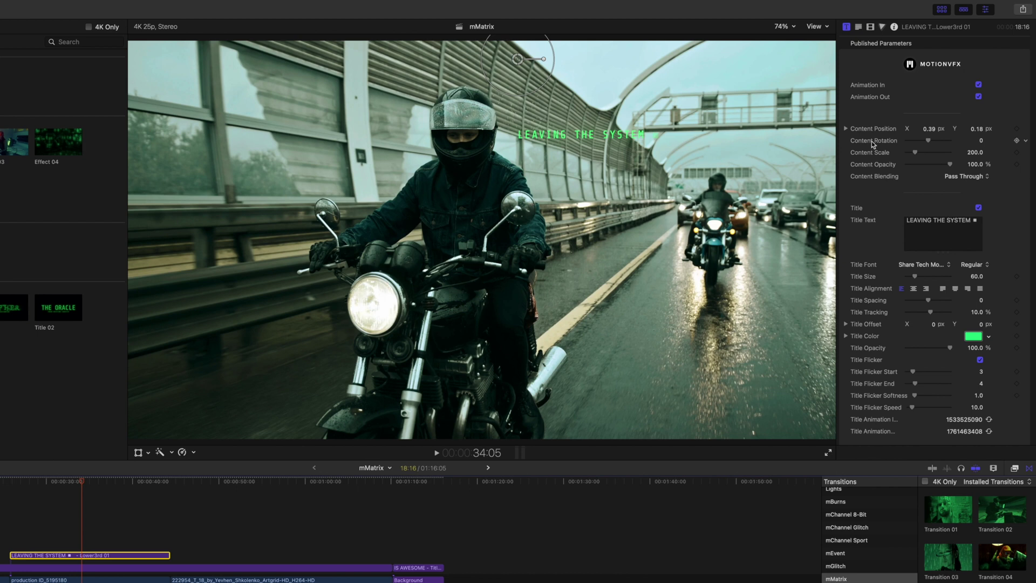
pyautogui.scroll(-10, 904, 188)
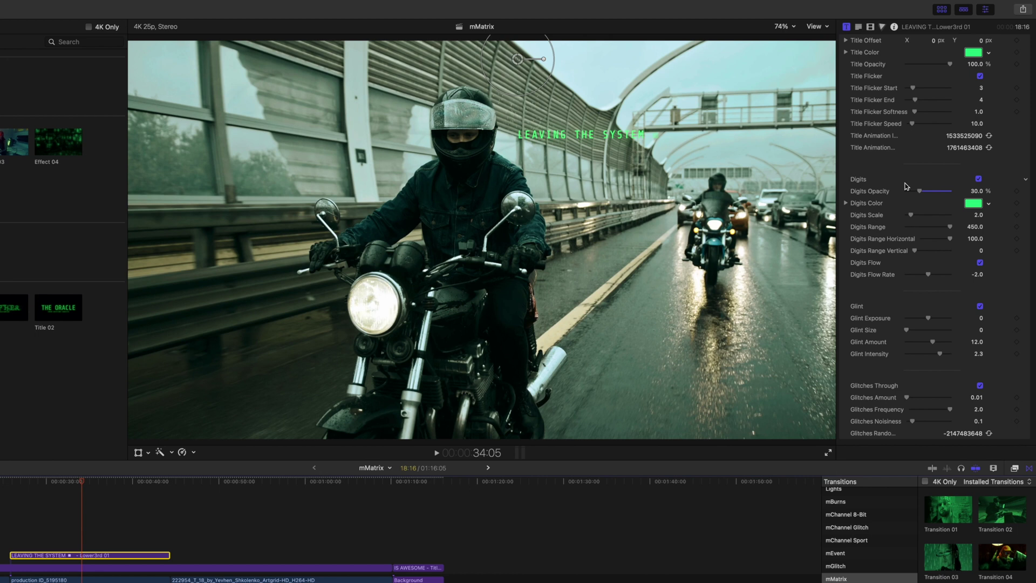
pyautogui.scroll(10, 905, 186)
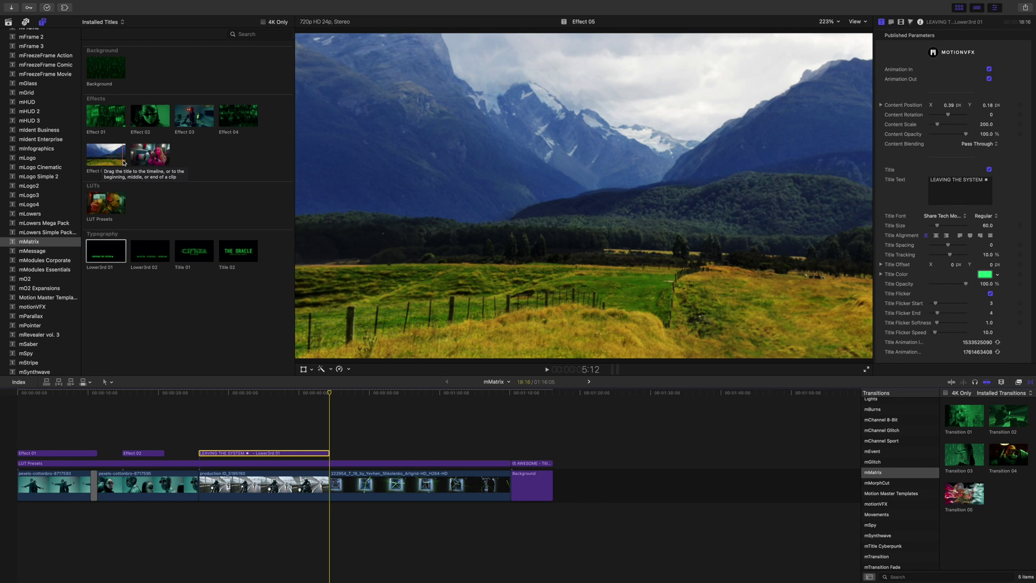
# Connect Effect 05 above the corridor clip, preview the lasers, and set Effect Center to 0 px, 0 px
pyautogui.moveTo(106, 163); pyautogui.dragTo(509, 453)
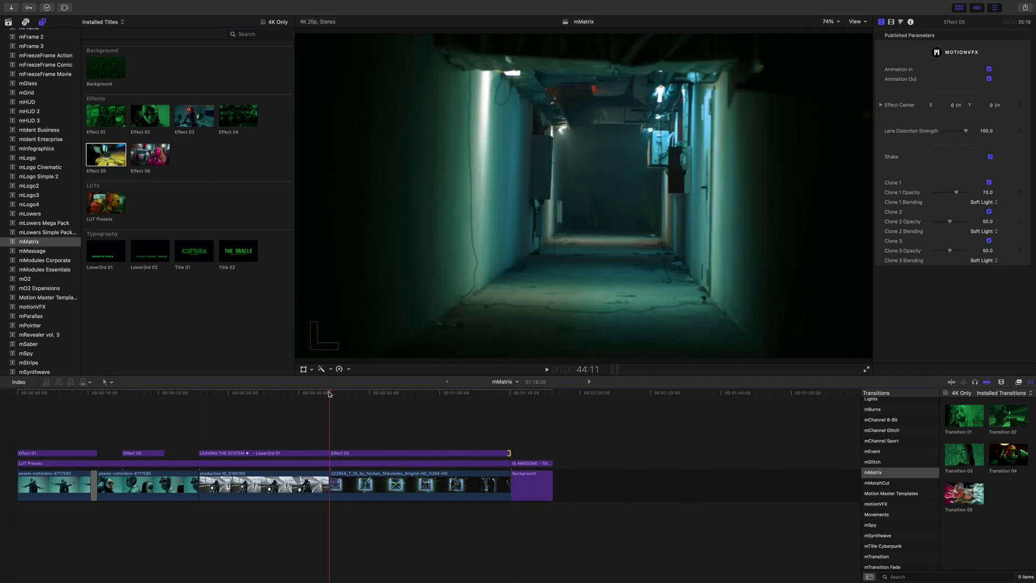
pyautogui.moveTo(329, 394); pyautogui.dragTo(357, 399)
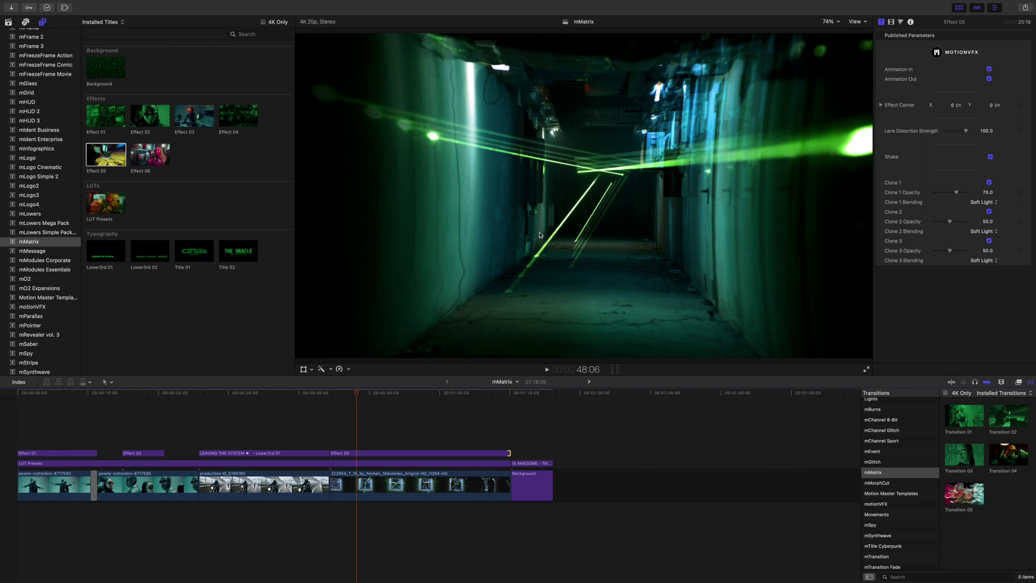
pyautogui.moveTo(357, 402); pyautogui.dragTo(430, 410)
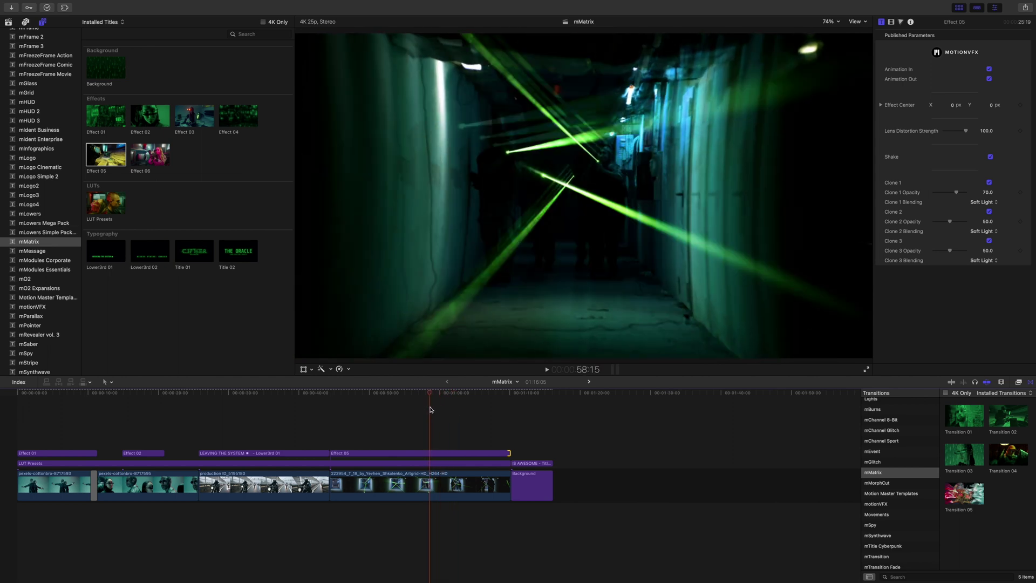
pyautogui.click(434, 454)
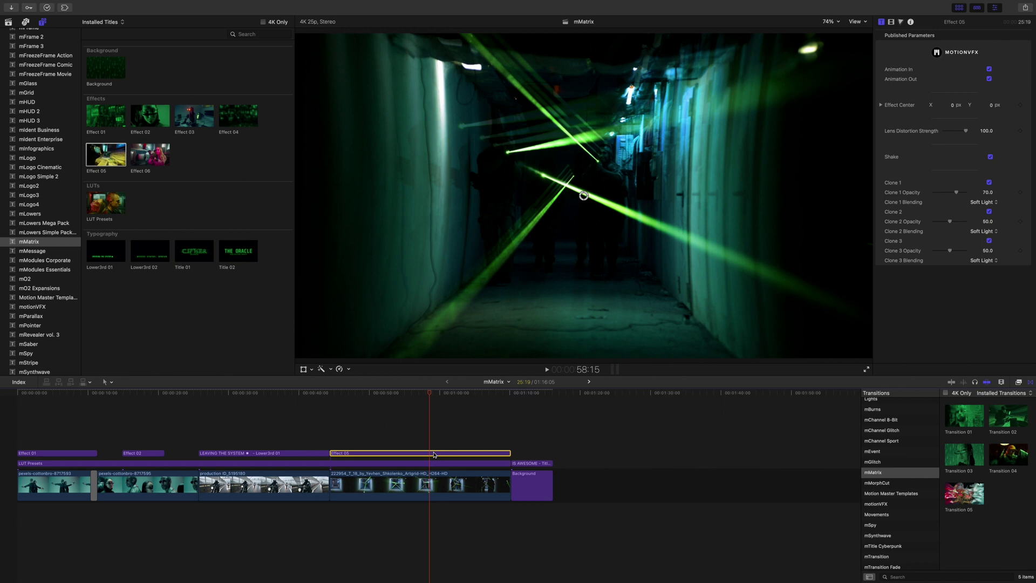
pyautogui.moveTo(583, 195)
pyautogui.mouseDown()
pyautogui.moveTo(490, 132)
pyautogui.moveTo(439, 145)
pyautogui.moveTo(446, 218)
pyautogui.moveTo(557, 269)
pyautogui.moveTo(689, 259)
pyautogui.moveTo(774, 181)
pyautogui.moveTo(711, 96)
pyautogui.moveTo(597, 90)
pyautogui.moveTo(492, 111)
pyautogui.moveTo(474, 181)
pyautogui.moveTo(537, 208)
pyautogui.moveTo(602, 201)
pyautogui.mouseUp()
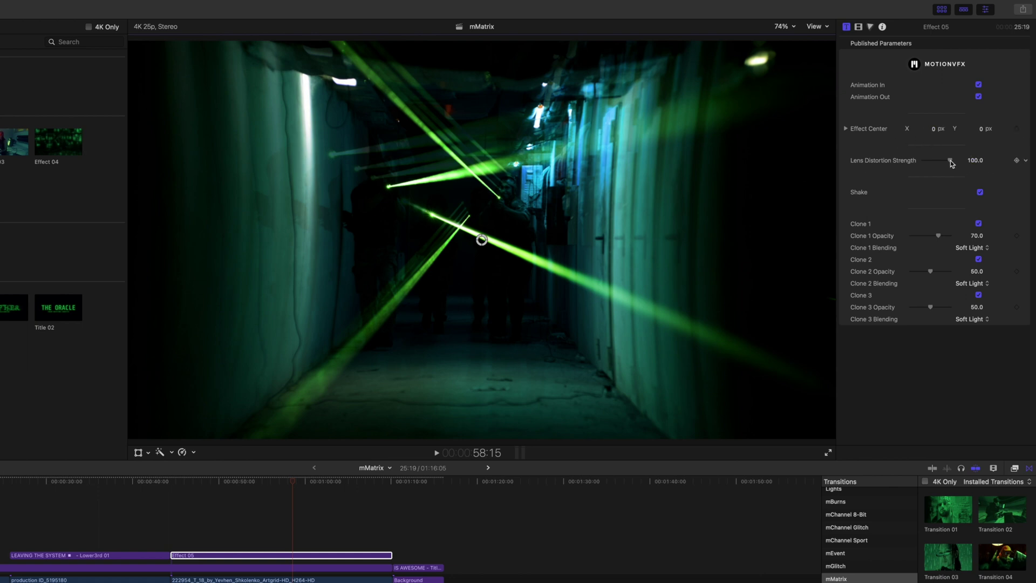
# Weaken lens distortion and drop Clone 1–3 opacities to 33.52, 11.58 and 5.08
pyautogui.moveTo(952, 162)
pyautogui.mouseDown()
pyautogui.moveTo(937, 165)
pyautogui.moveTo(969, 164)
pyautogui.mouseUp()
pyautogui.click(978, 295)
pyautogui.click(978, 295)
pyautogui.moveTo(931, 307); pyautogui.dragTo(912, 307)
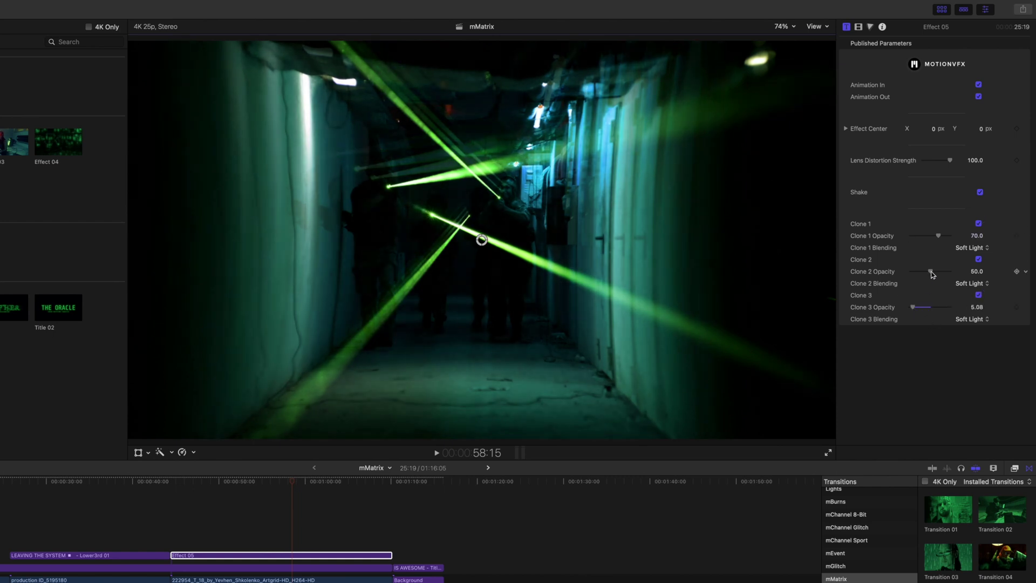
pyautogui.moveTo(930, 272); pyautogui.dragTo(915, 273)
pyautogui.moveTo(938, 236); pyautogui.dragTo(920, 240)
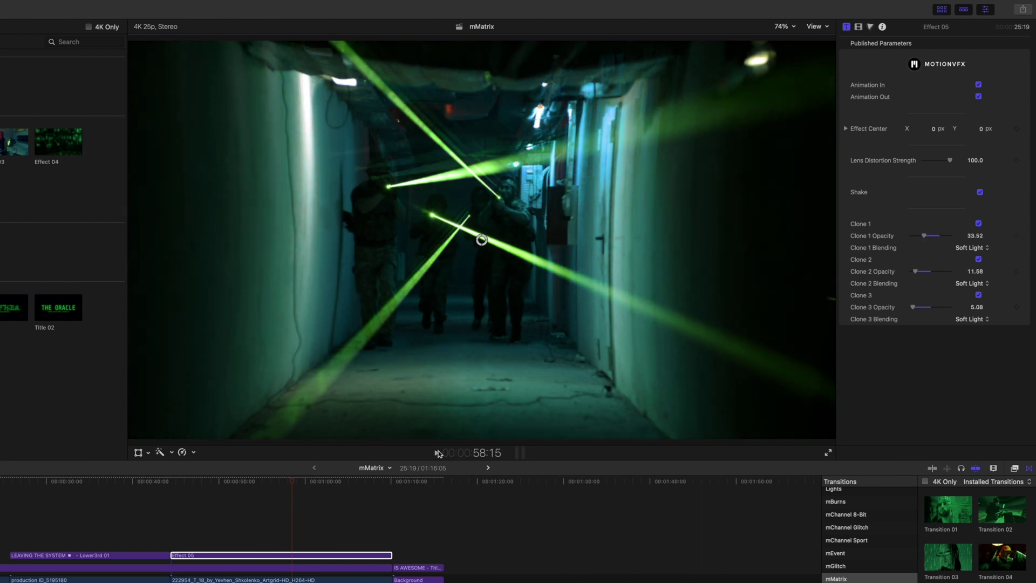
pyautogui.moveTo(293, 483); pyautogui.dragTo(355, 504)
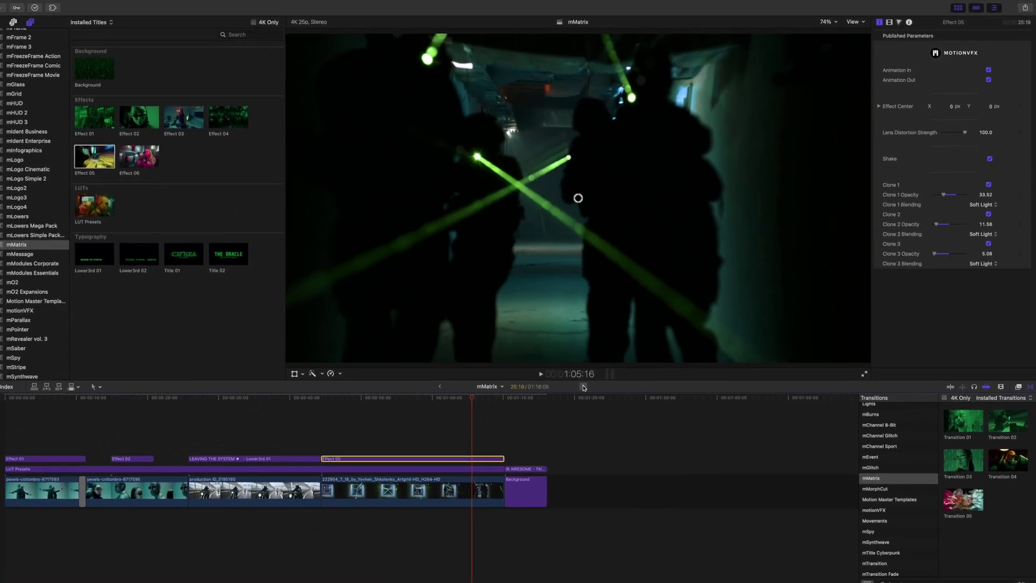
# In mMatrix Vertical, connect Effect 01 across the full gunman clip and show its parameters
pyautogui.click(589, 382)
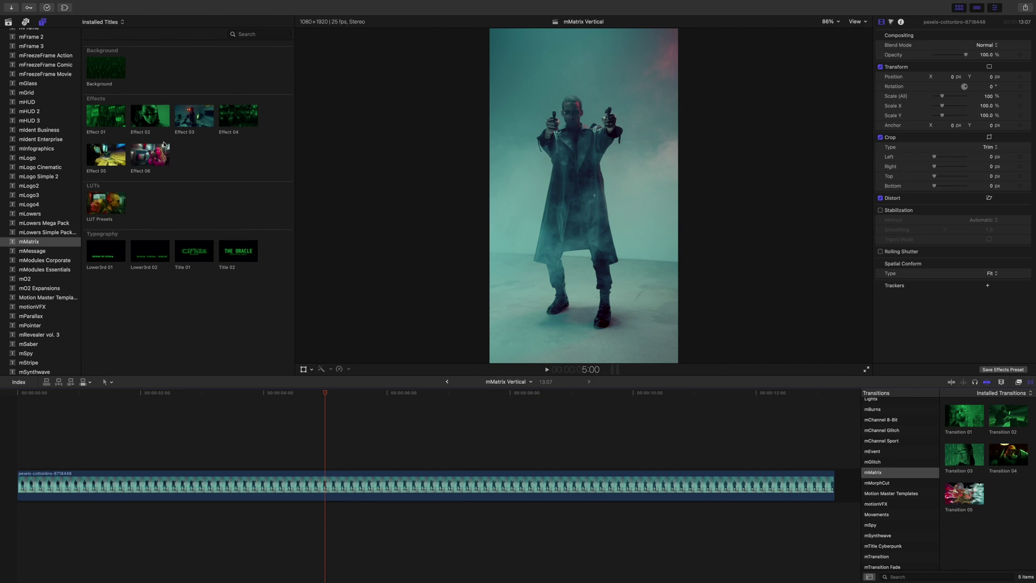
pyautogui.click(114, 125)
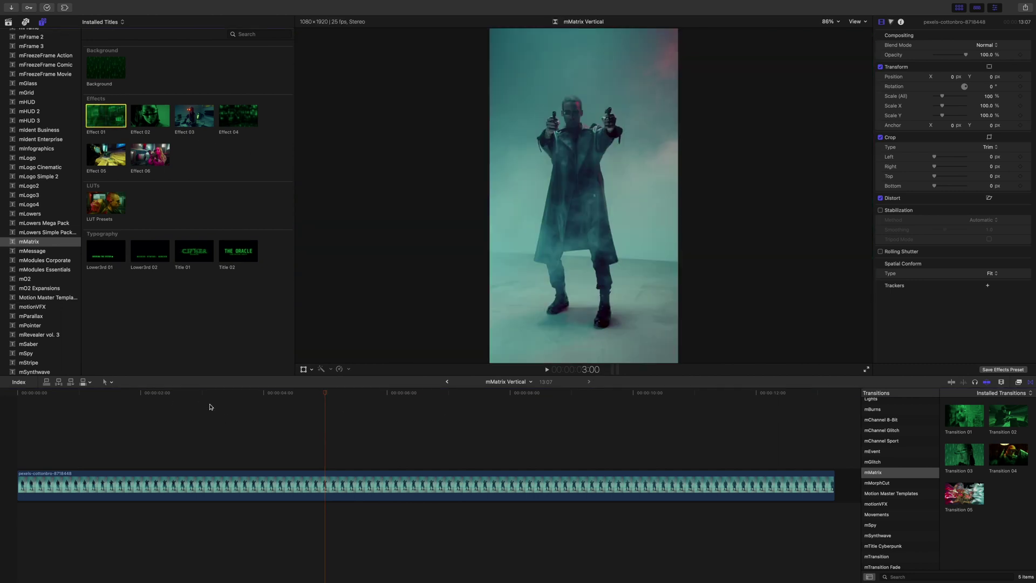
pyautogui.click(290, 495)
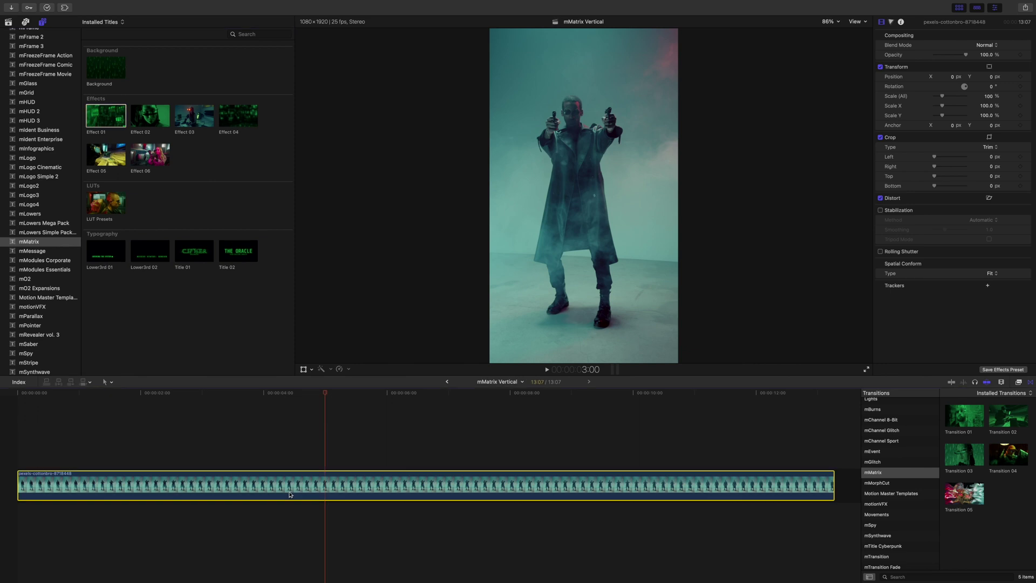
pyautogui.moveTo(289, 494); pyautogui.dragTo(292, 496)
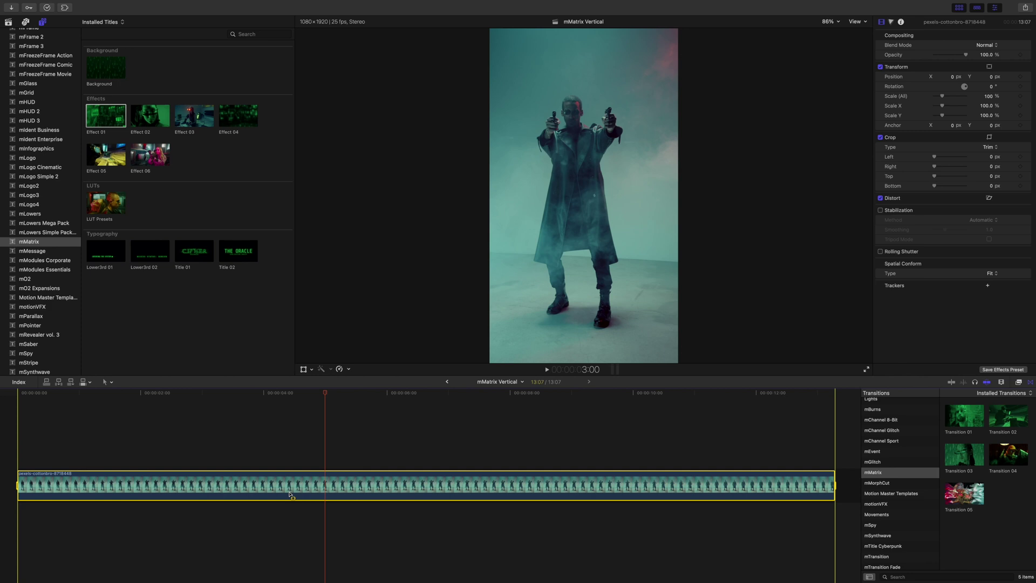
pyautogui.press('x')
pyautogui.click(97, 121)
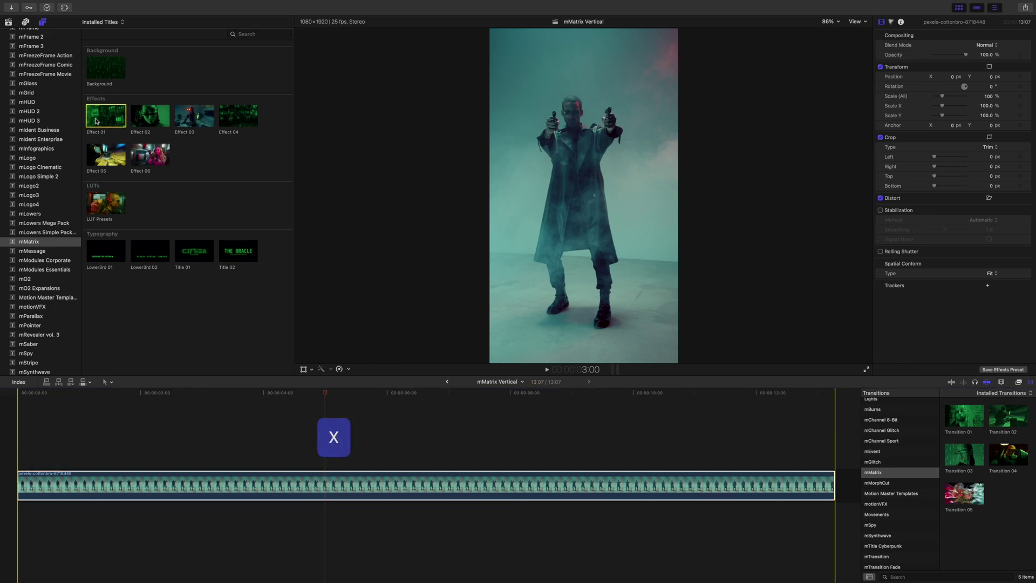
pyautogui.press('q')
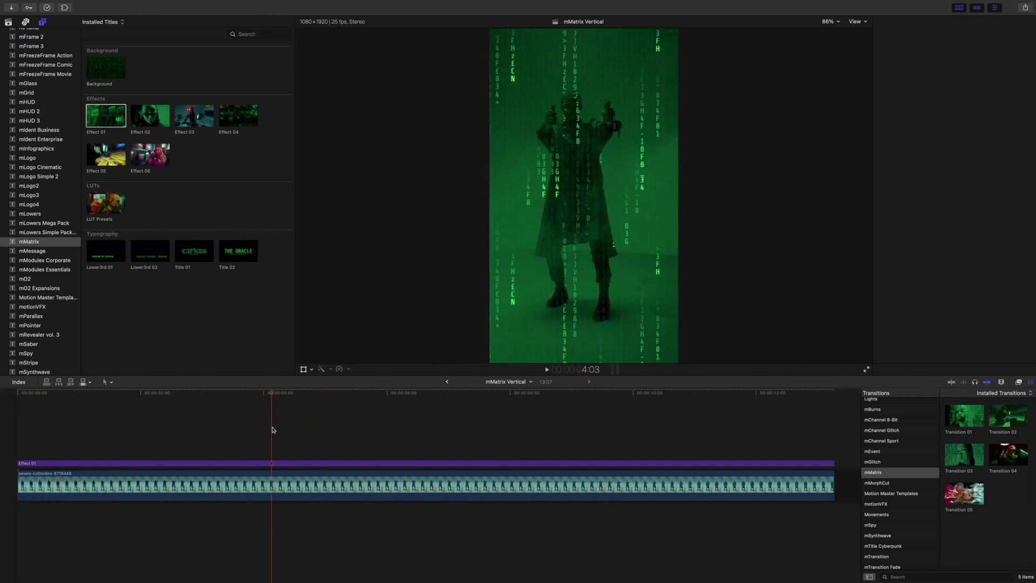
pyautogui.press('super+4')
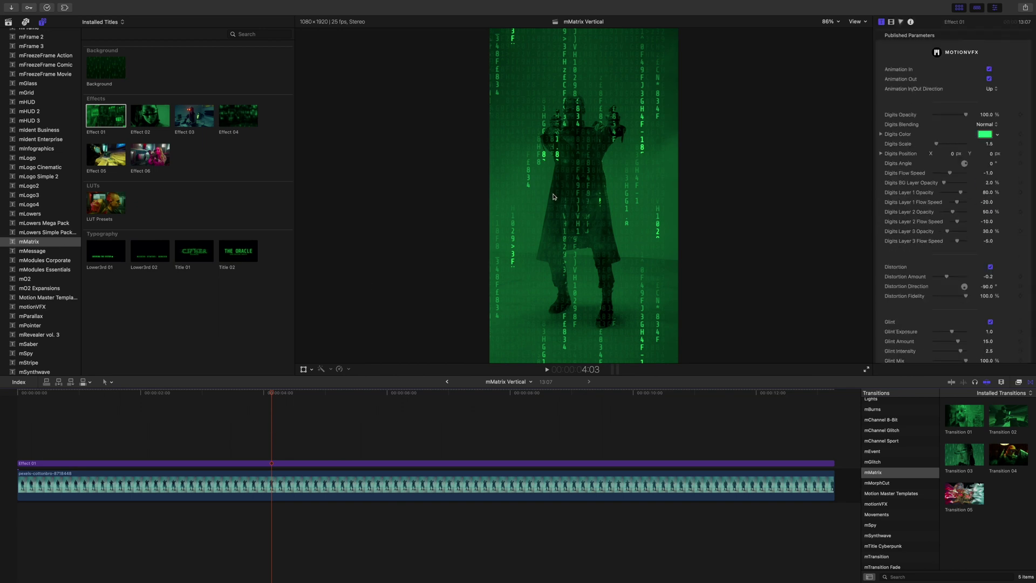